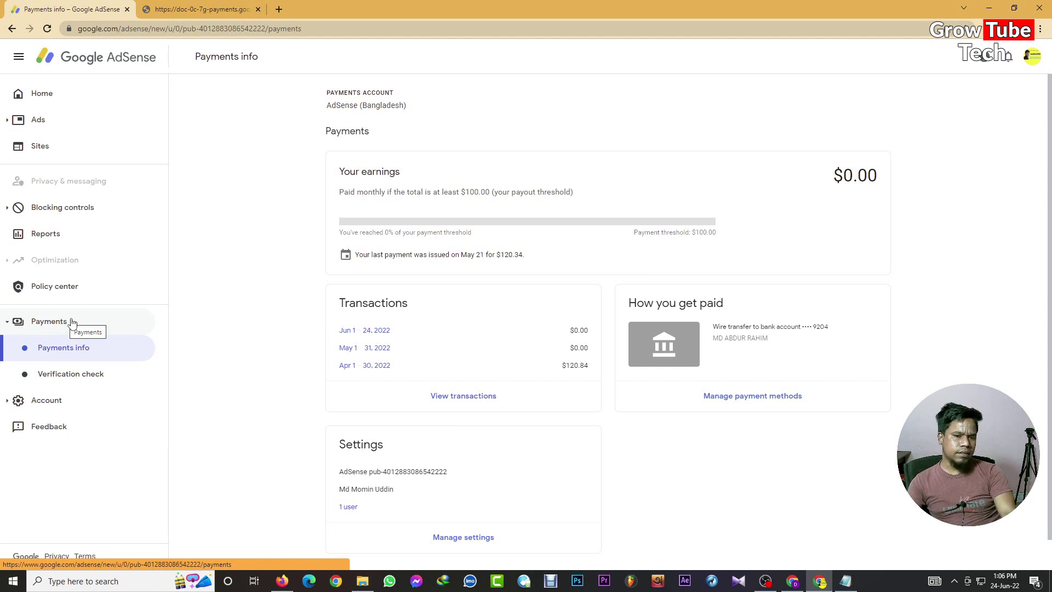
# Step: Review the earnings balance and the April 2022 transaction on the AdSense payments info page
pyautogui.scroll(-1, 545, 279)
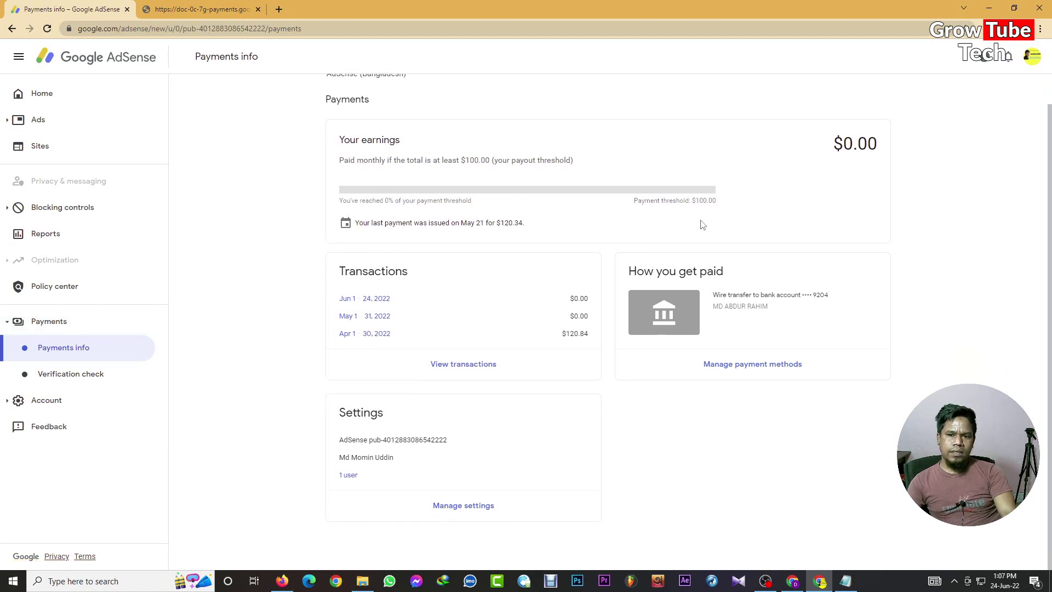
pyautogui.doubleClick(877, 147)
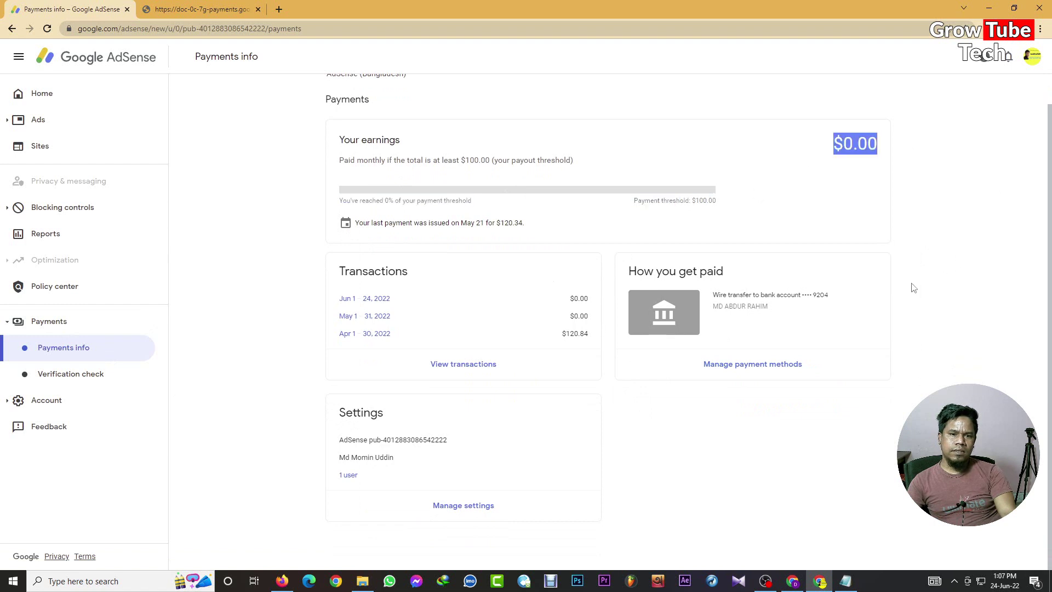
pyautogui.scroll(1, 911, 287)
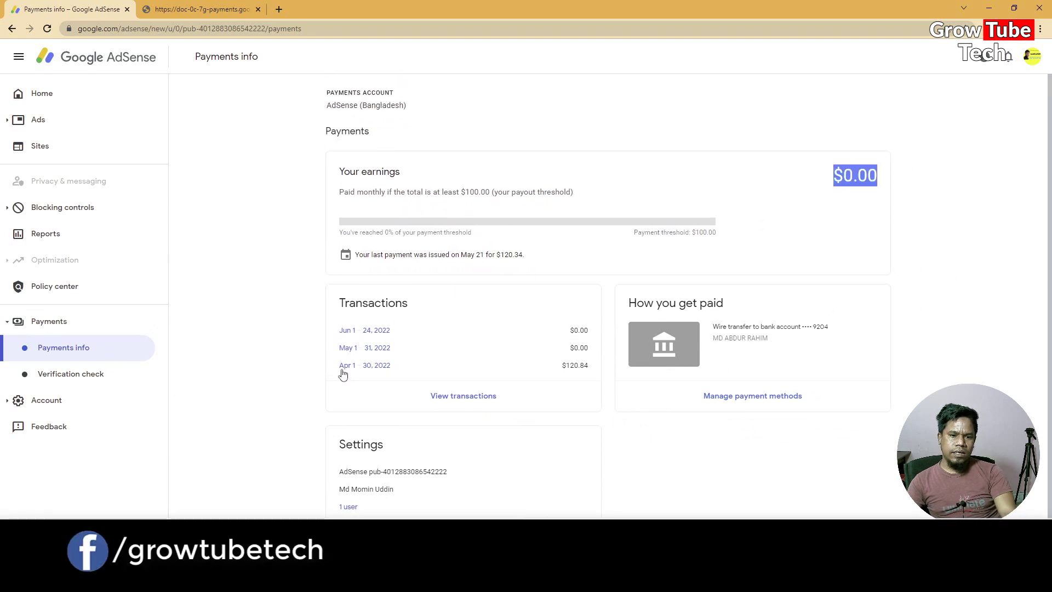
pyautogui.moveTo(340, 368); pyautogui.dragTo(554, 376)
pyautogui.click(554, 376)
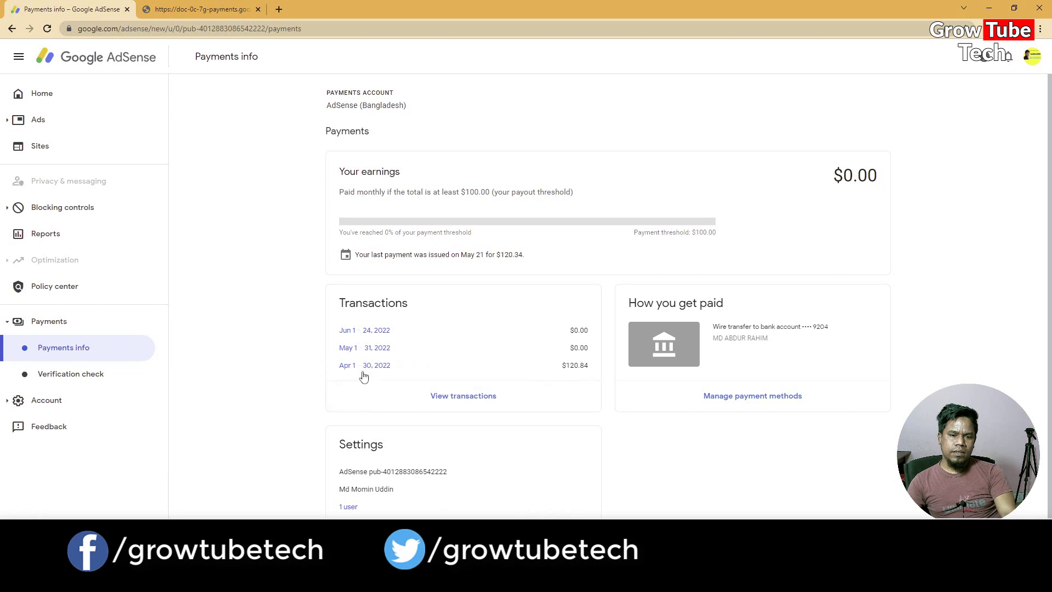
pyautogui.moveTo(341, 367); pyautogui.dragTo(535, 388)
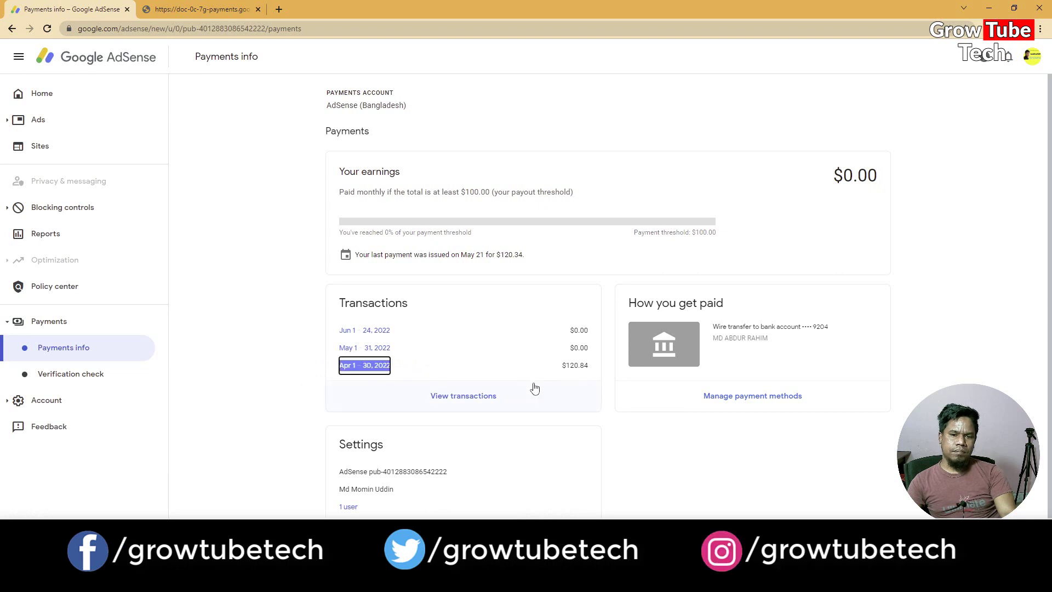
pyautogui.click(336, 376)
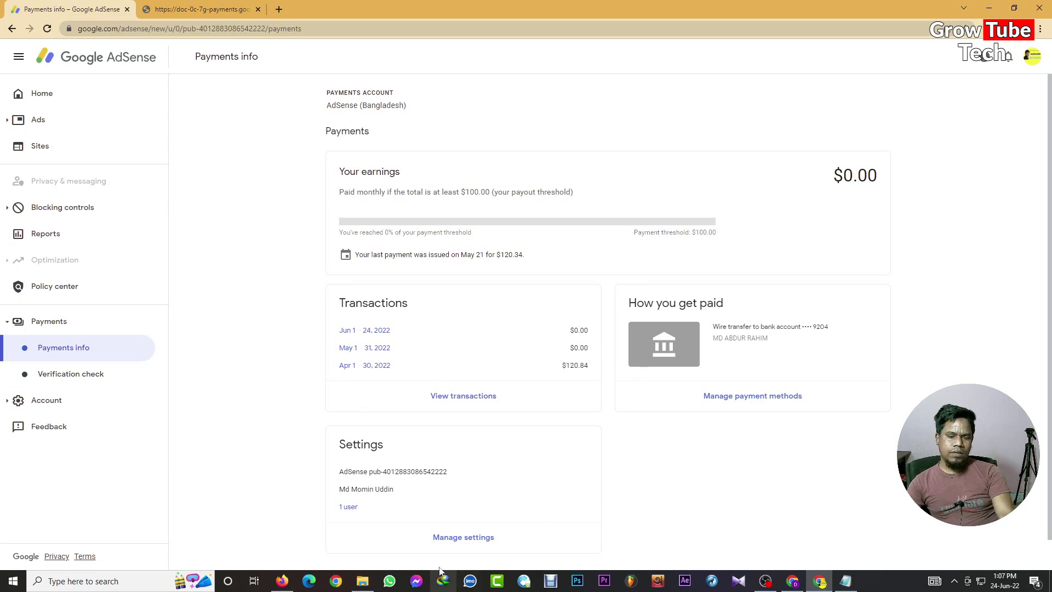
# Step: Switch to the YouTube Studio window and read the Google Support chat about the missing April payment
pyautogui.click(793, 581)
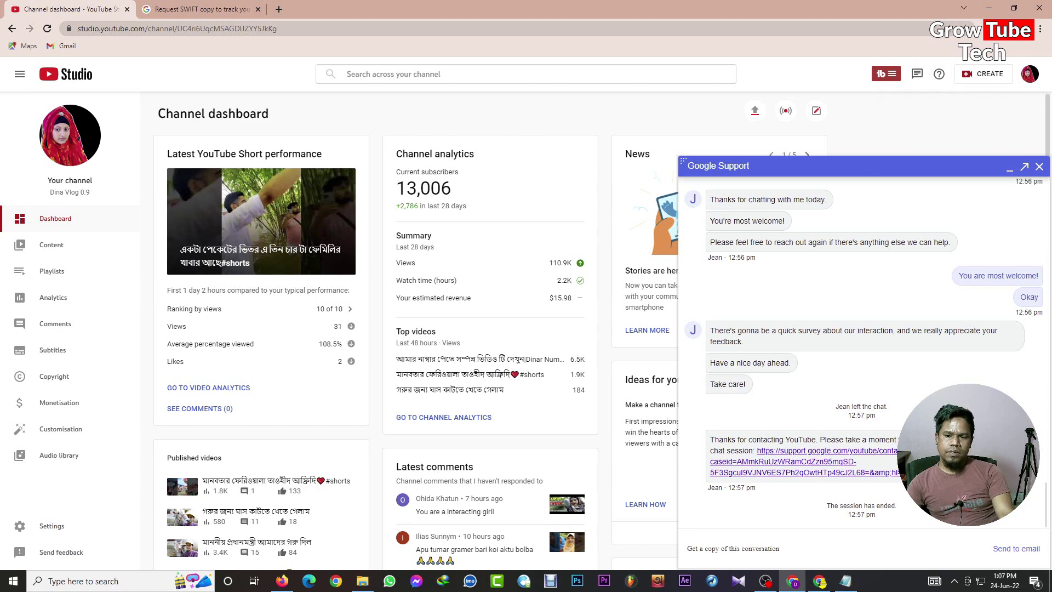
pyautogui.scroll(5, 861, 356)
pyautogui.scroll(10, 861, 351)
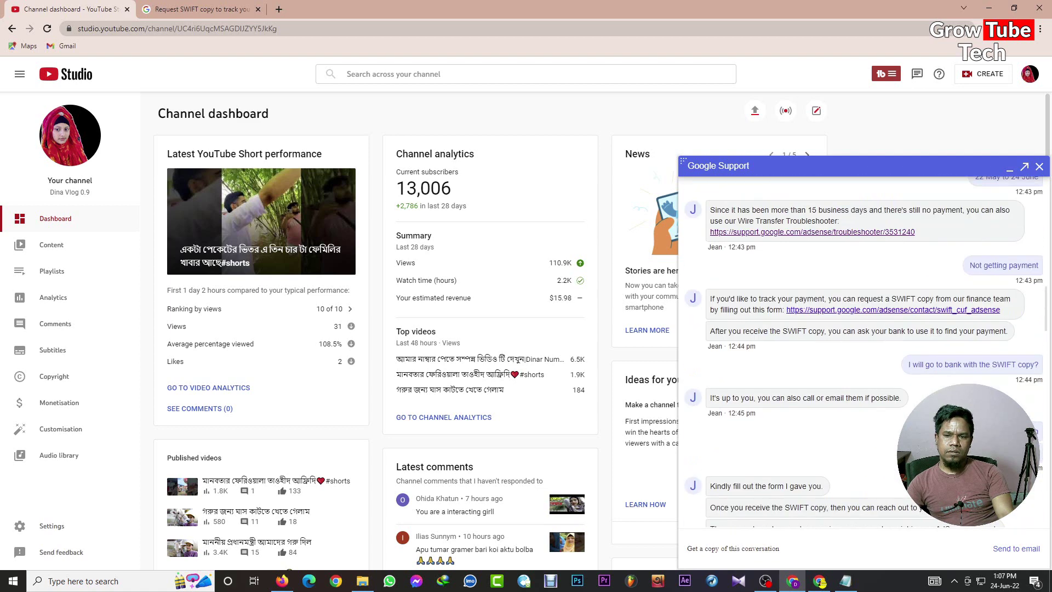
pyautogui.scroll(5, 860, 351)
pyautogui.scroll(-8, 861, 351)
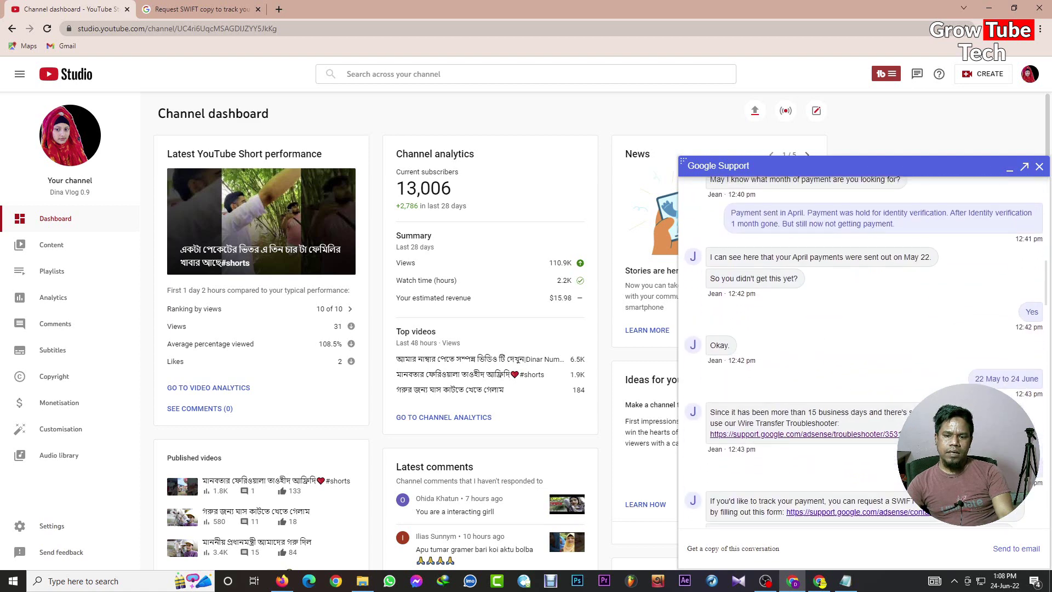
pyautogui.scroll(-2, 861, 351)
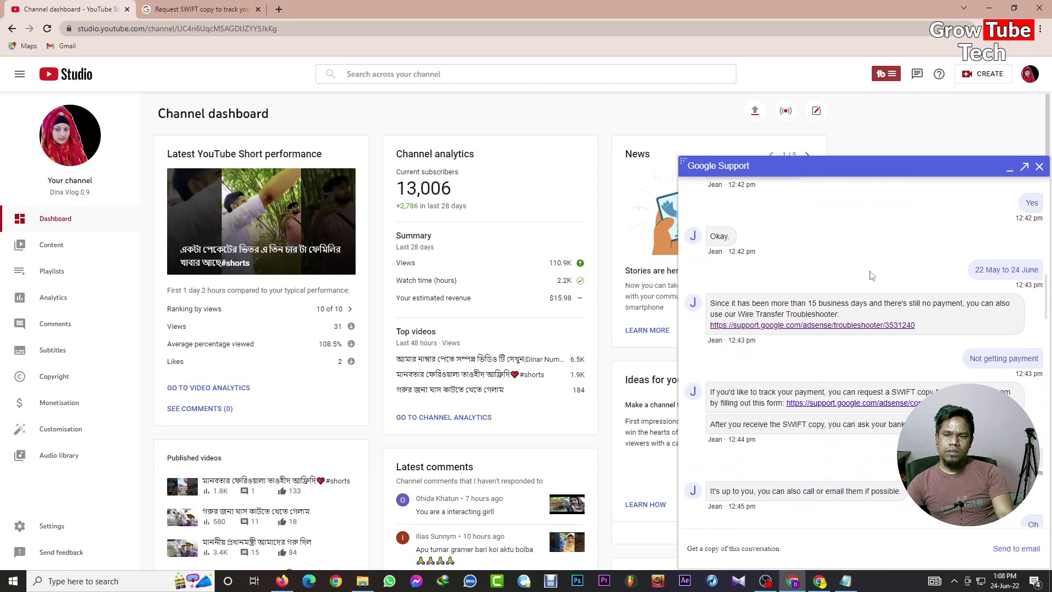
pyautogui.scroll(3, 888, 382)
pyautogui.scroll(1, 888, 383)
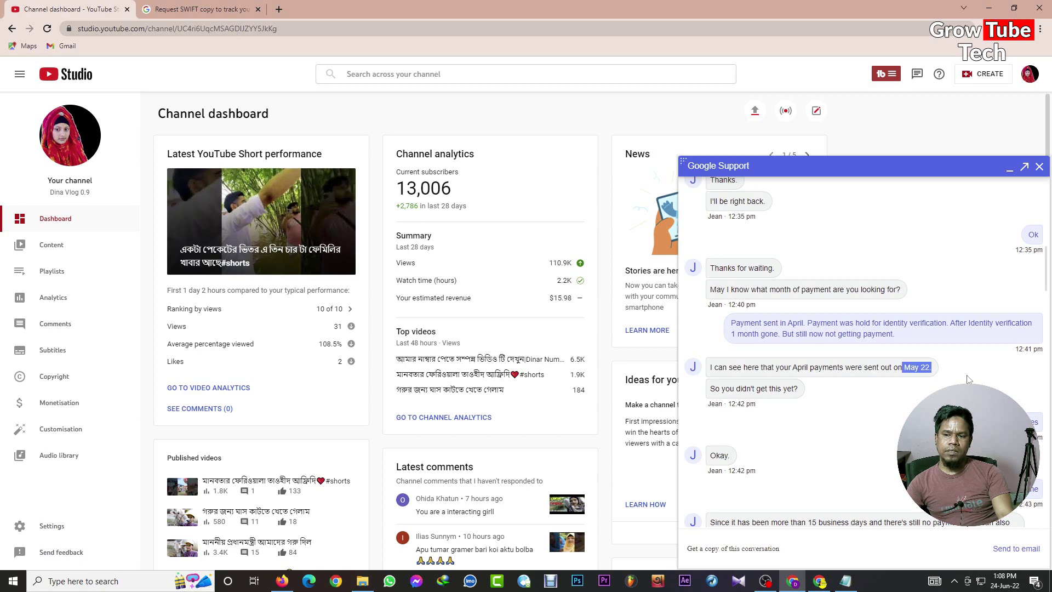
pyautogui.click(915, 371)
pyautogui.scroll(-2, 918, 374)
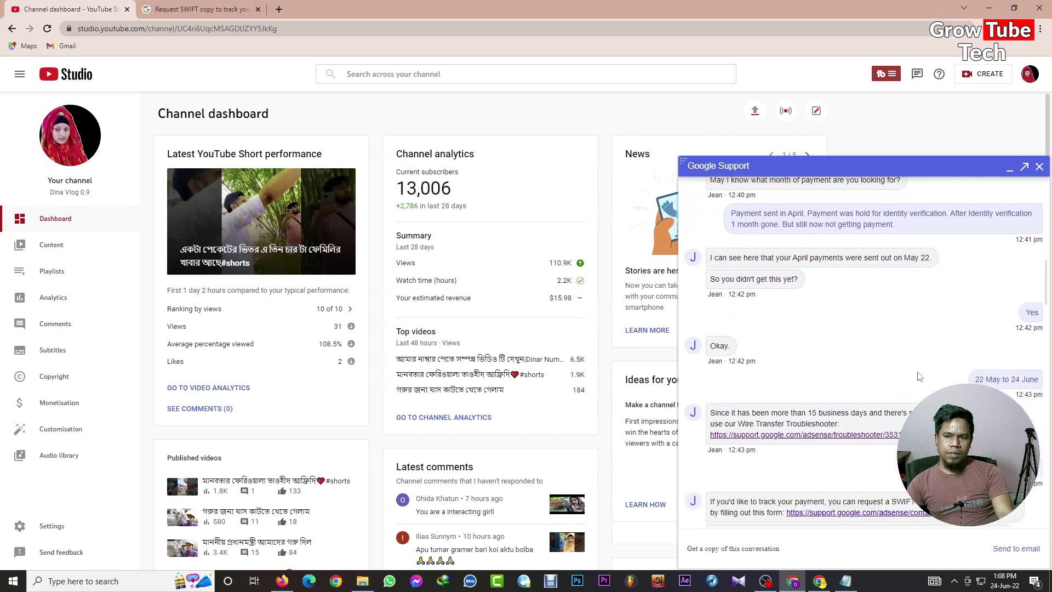
pyautogui.scroll(-1, 919, 376)
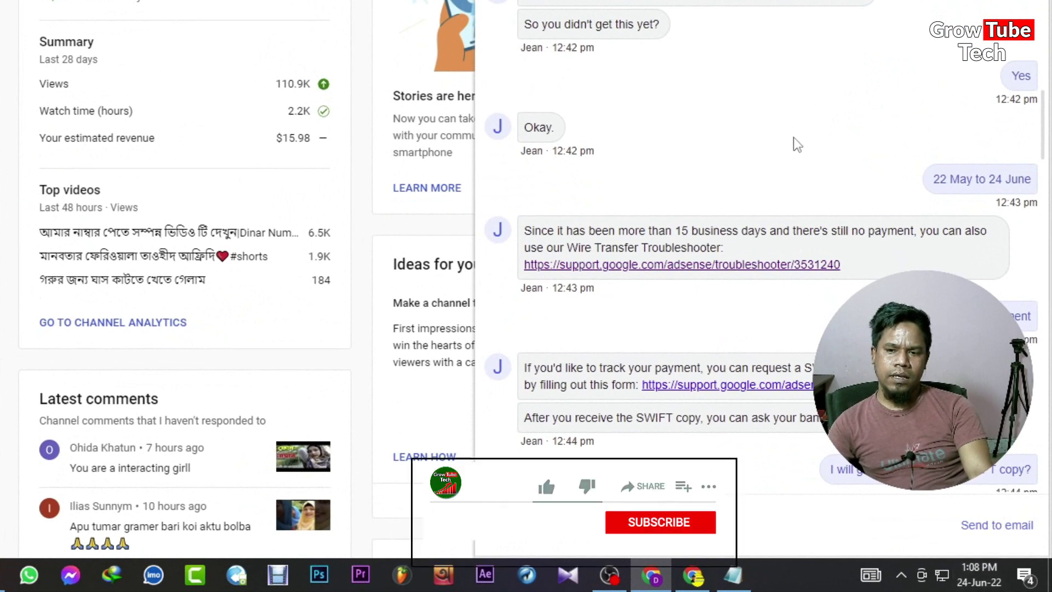
pyautogui.scroll(-1, 793, 138)
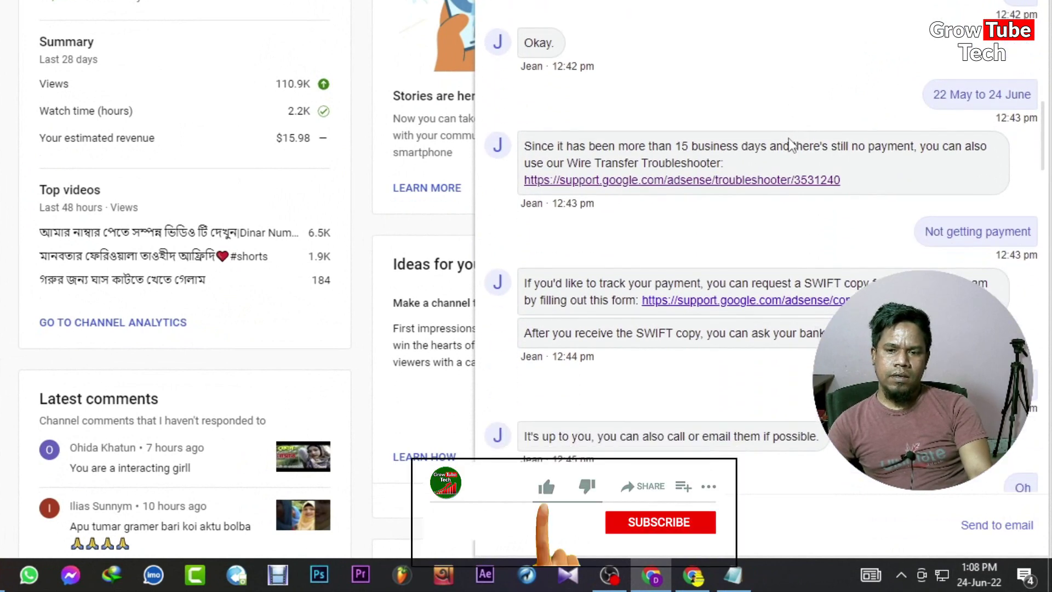
# Step: Open the Wire Transfer Troubleshooter linked in the support chat and look over its heading and first question
pyautogui.click(778, 180)
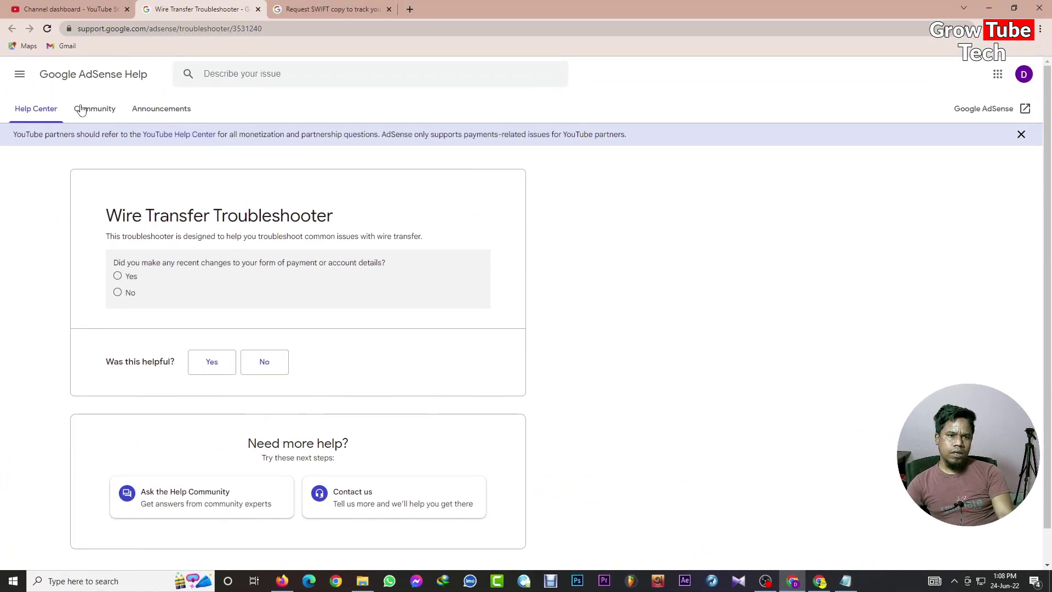
pyautogui.click(159, 33)
pyautogui.click(123, 173)
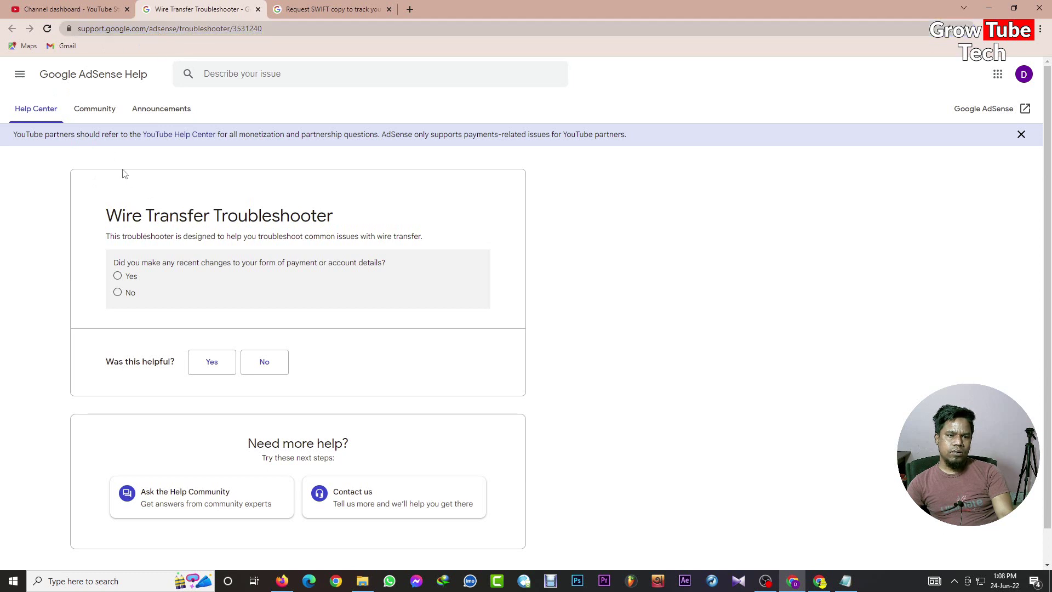
pyautogui.moveTo(104, 216); pyautogui.dragTo(448, 221)
pyautogui.click(449, 221)
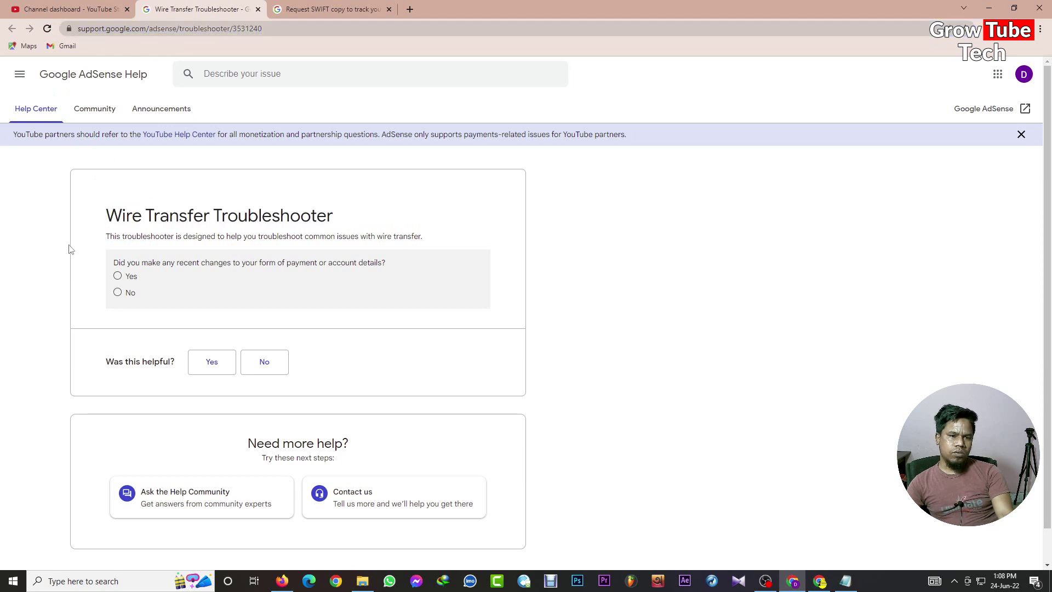
pyautogui.moveTo(106, 214); pyautogui.dragTo(454, 212)
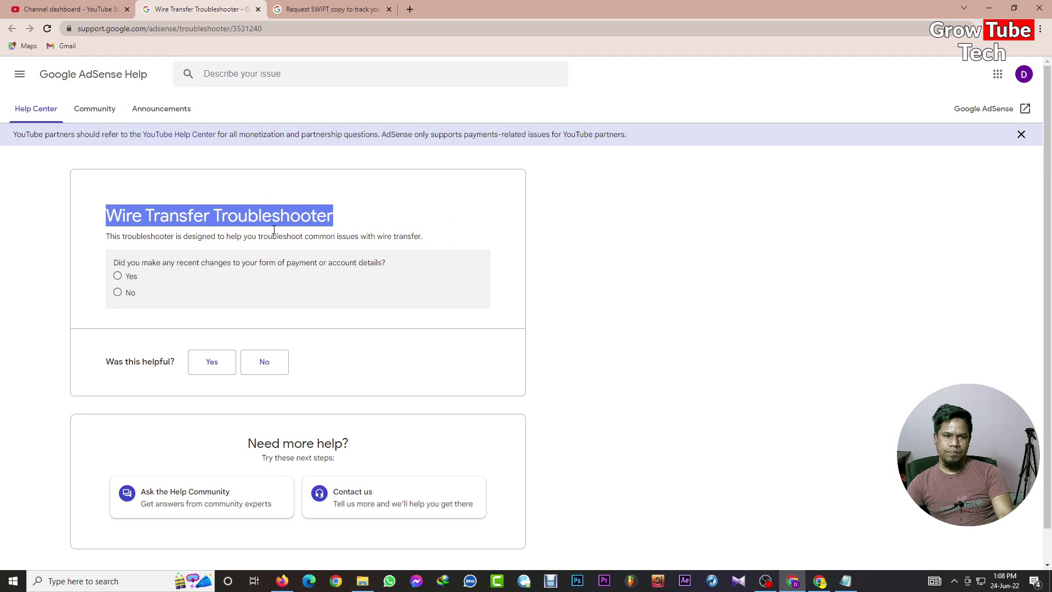
pyautogui.moveTo(106, 215); pyautogui.dragTo(386, 209)
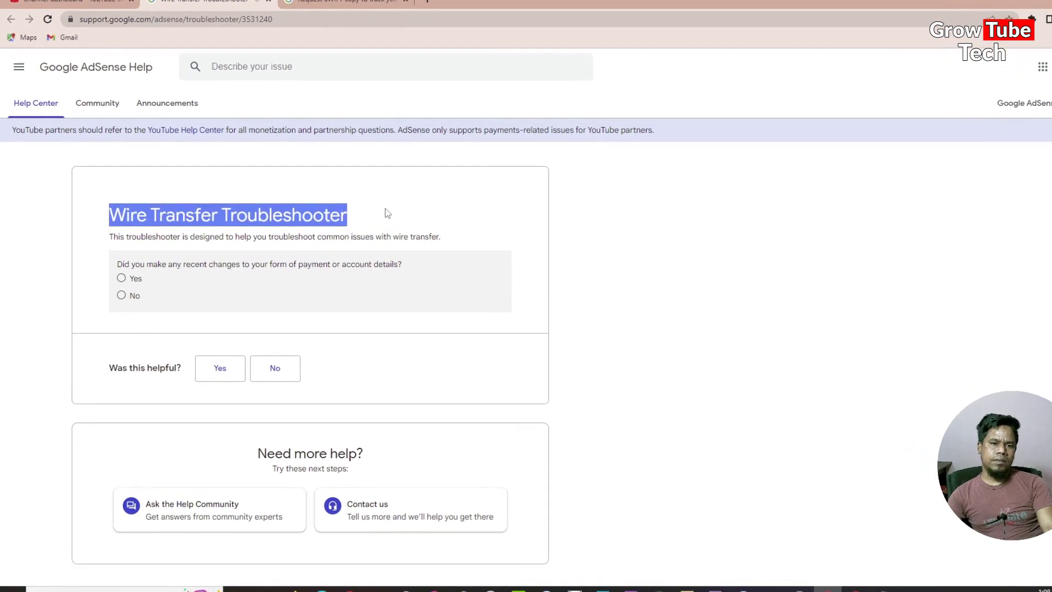
pyautogui.click(189, 277)
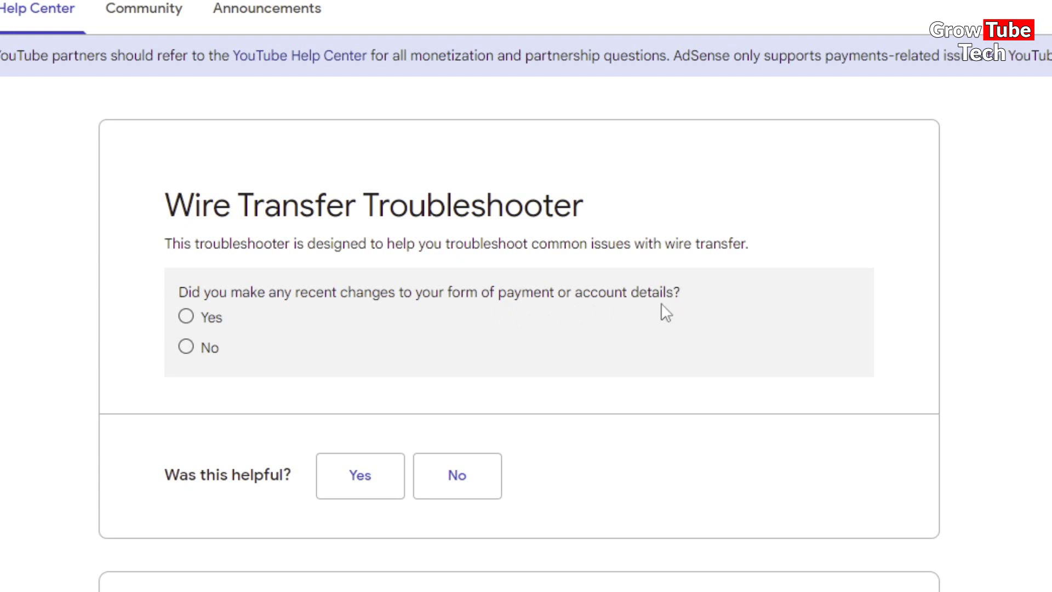
# Step: Answer No to recent changes in payment form or account details and Yes to the most recent payment, and read the resulting guidance
pyautogui.click(199, 354)
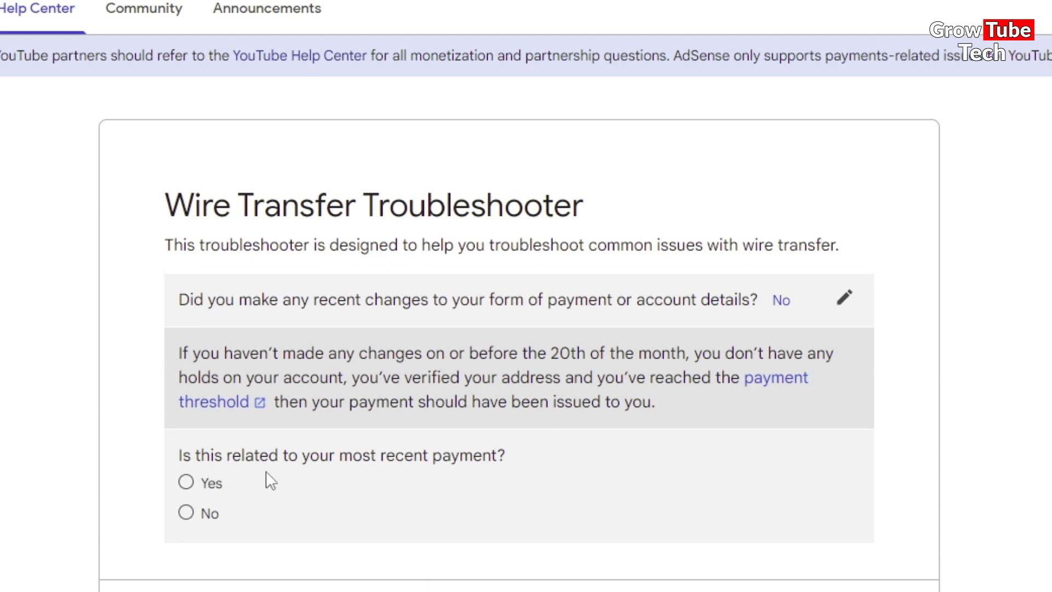
pyautogui.click(200, 486)
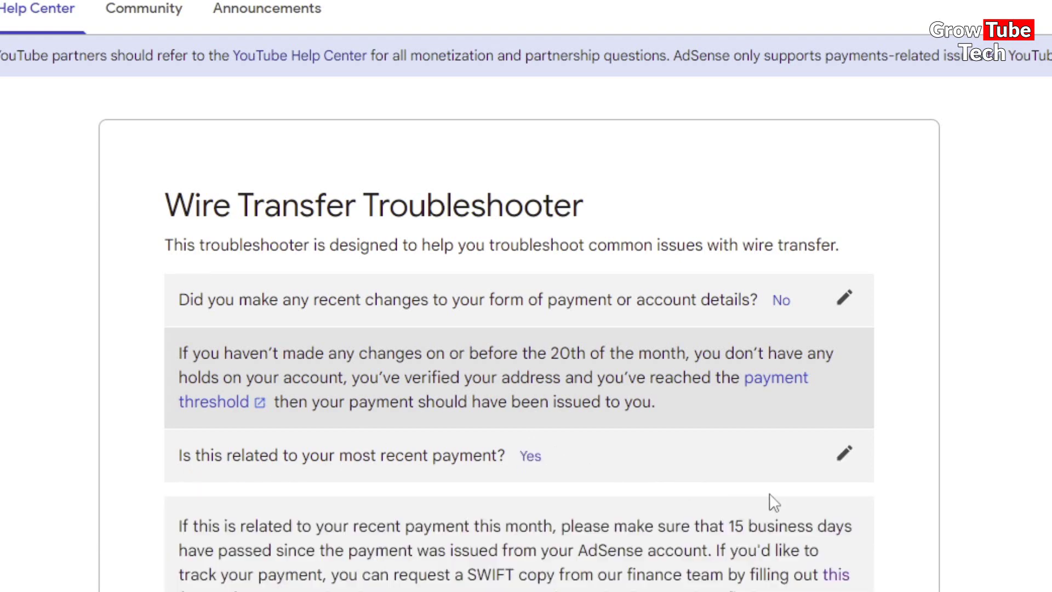
pyautogui.scroll(-7, 780, 499)
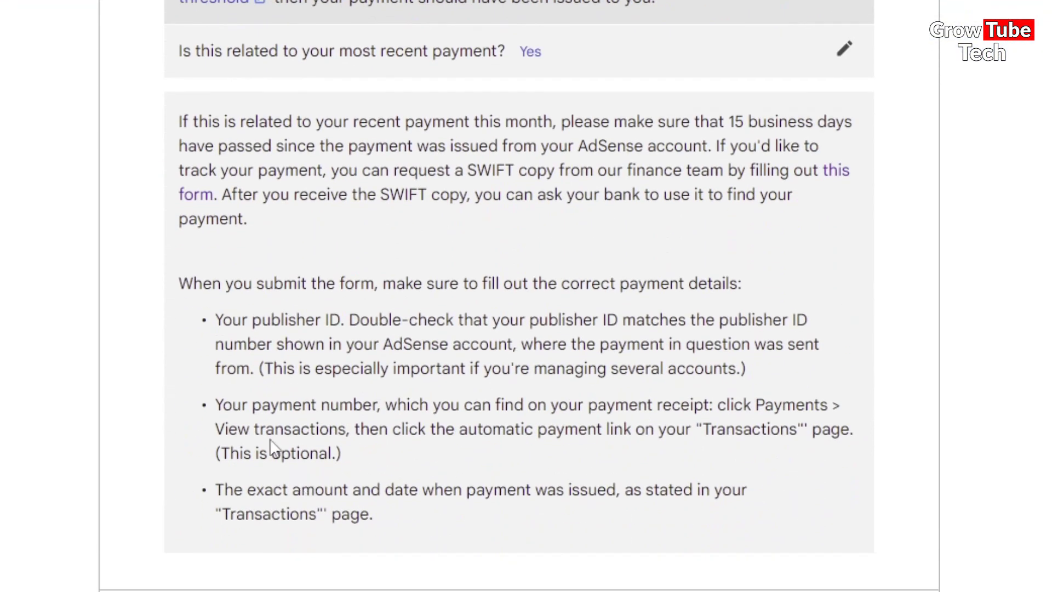
pyautogui.scroll(2, 274, 451)
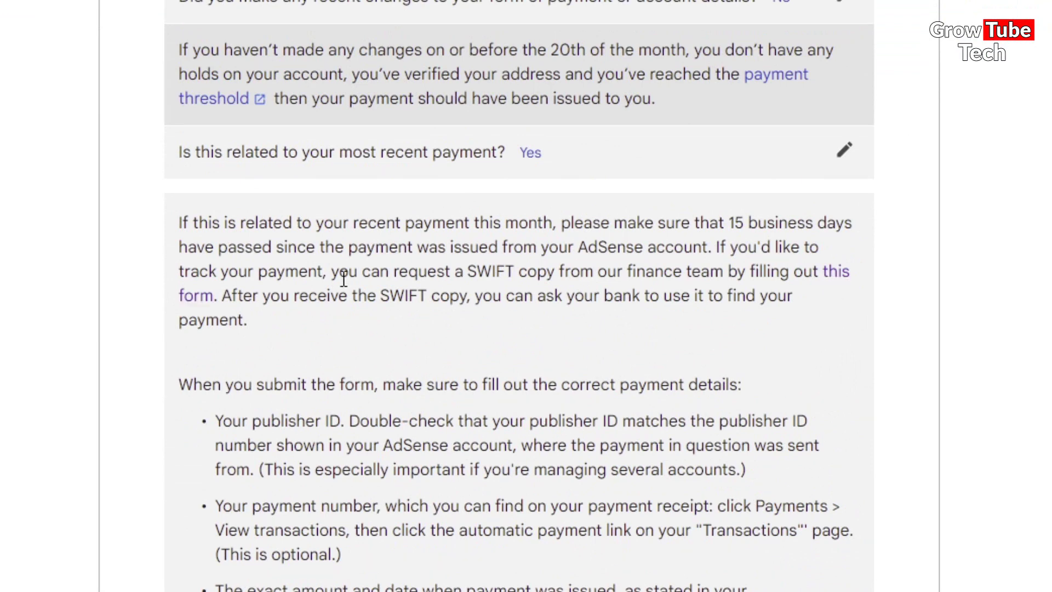
# Step: Open the SWIFT copy request form linked in the troubleshooter's guidance
pyautogui.moveTo(339, 273); pyautogui.dragTo(805, 272)
pyautogui.click(853, 284)
pyautogui.click(835, 271)
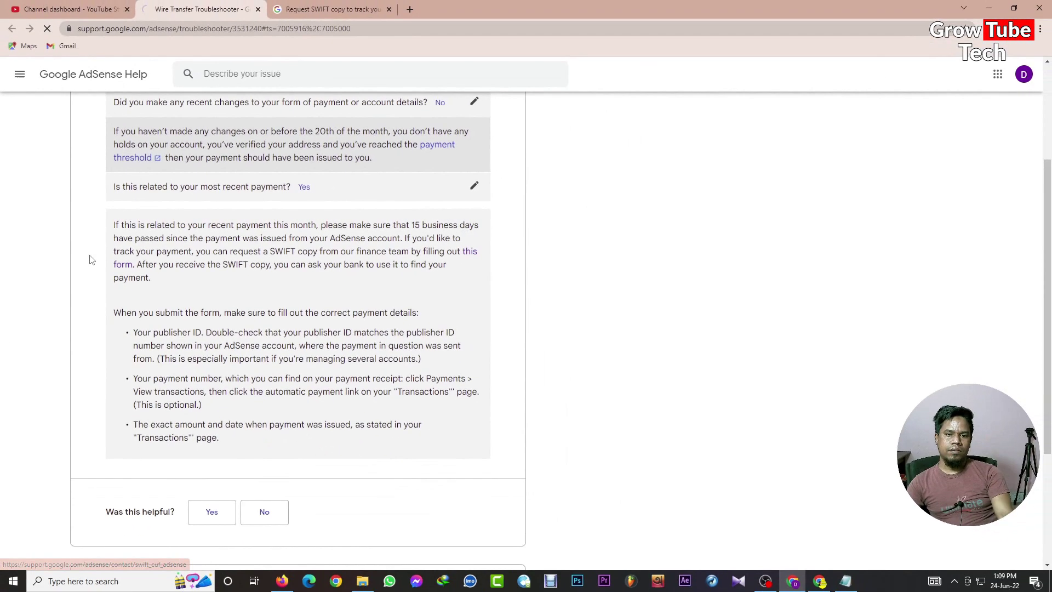
# Step: Examine the SWIFT copy request form, including the notice on payment waiting time and the fields to fill in
pyautogui.scroll(-4, 675, 360)
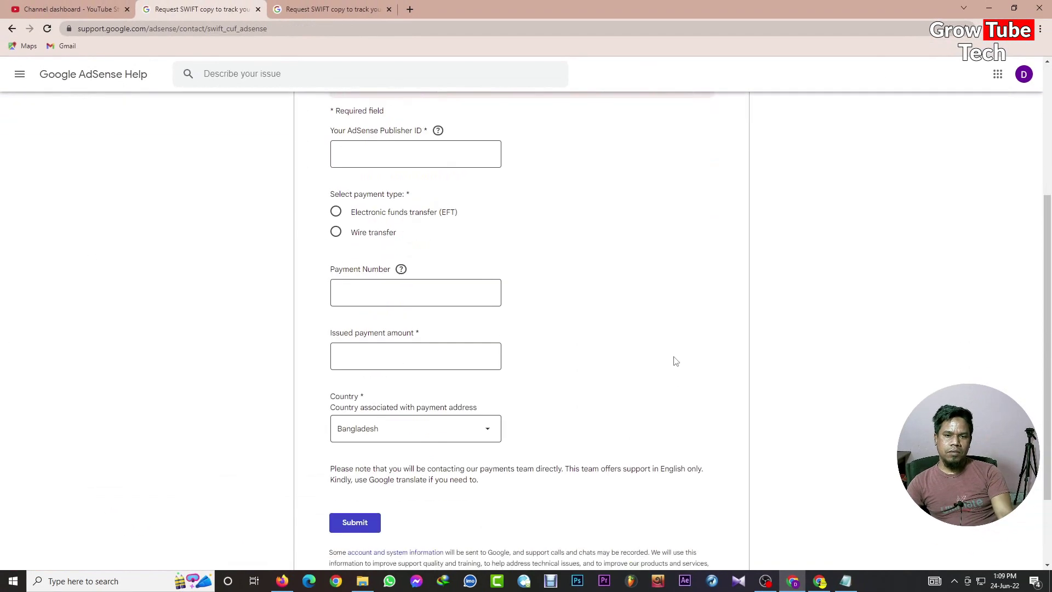
pyautogui.scroll(3, 674, 360)
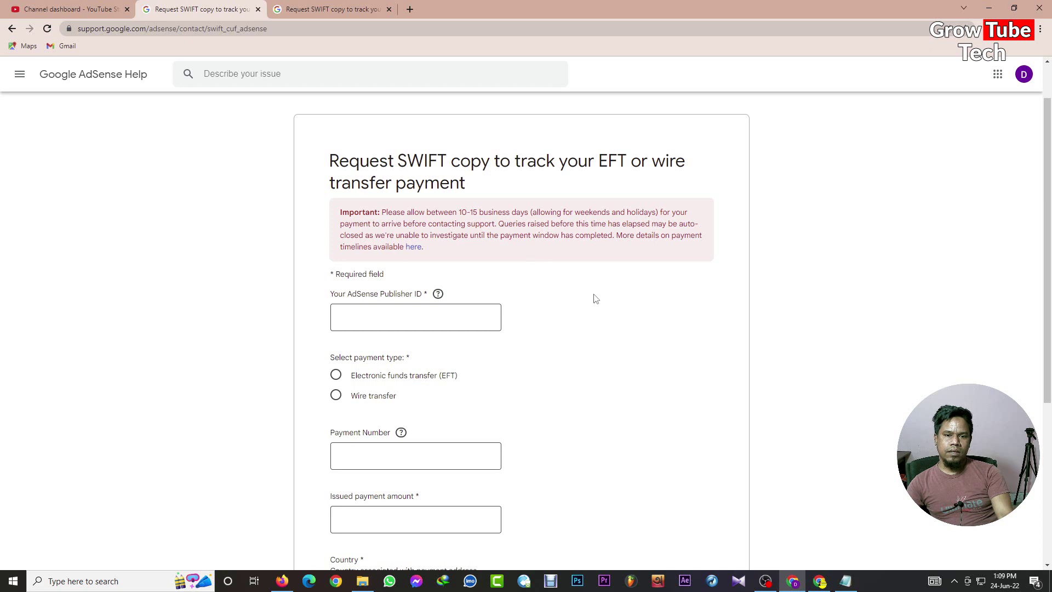
pyautogui.moveTo(404, 214); pyautogui.dragTo(602, 210)
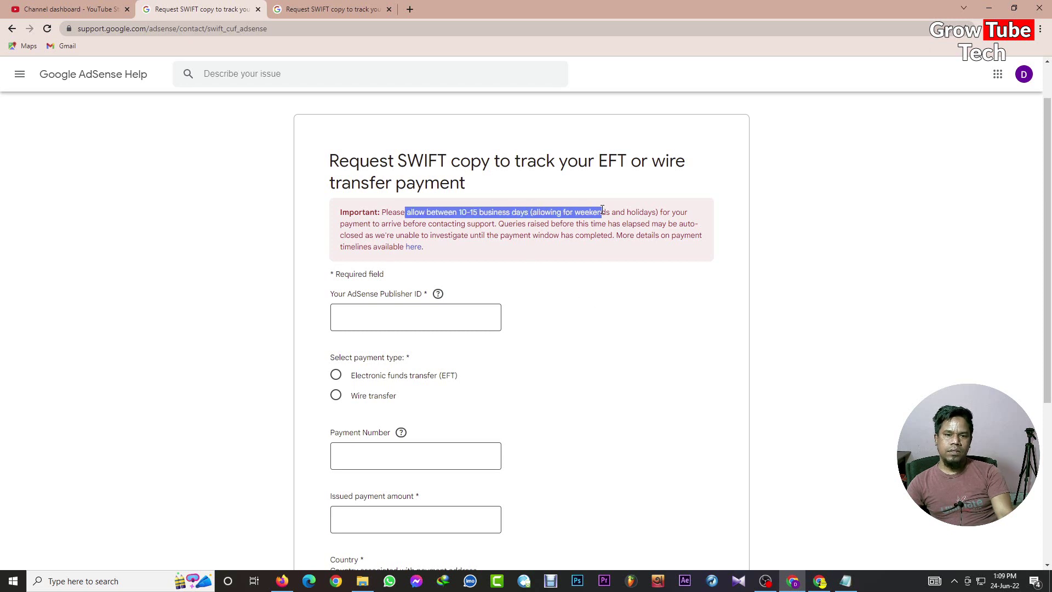
pyautogui.click(591, 310)
pyautogui.scroll(-1, 571, 320)
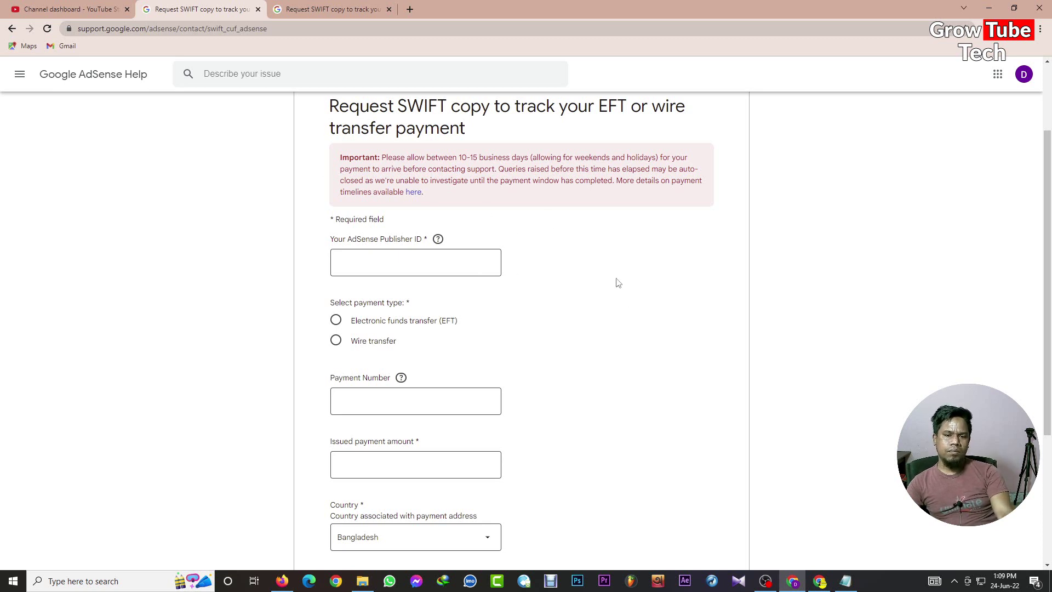
pyautogui.scroll(-3, 618, 282)
pyautogui.scroll(4, 657, 343)
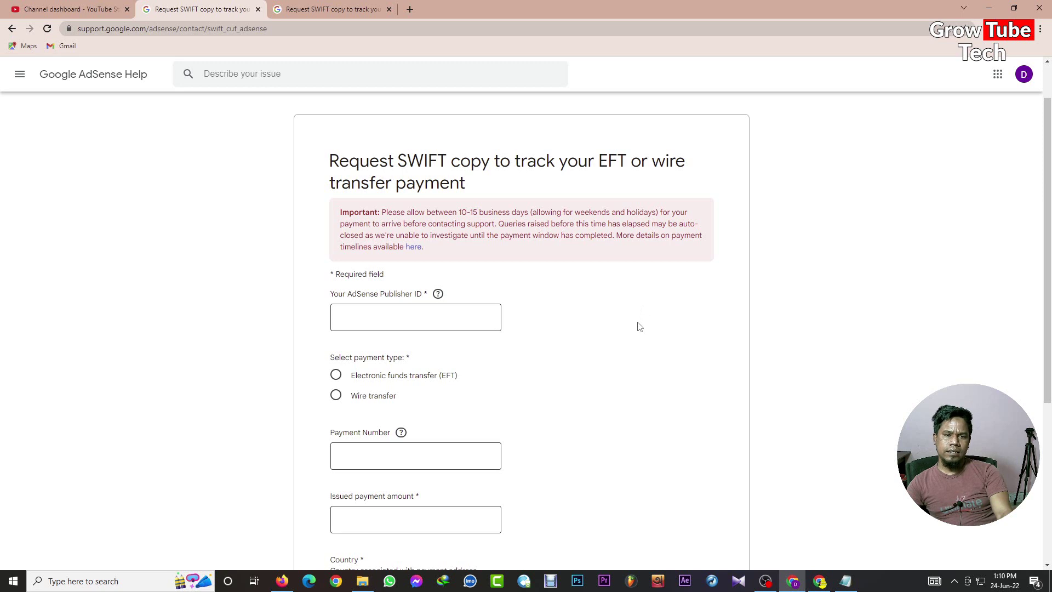
pyautogui.scroll(-2, 603, 320)
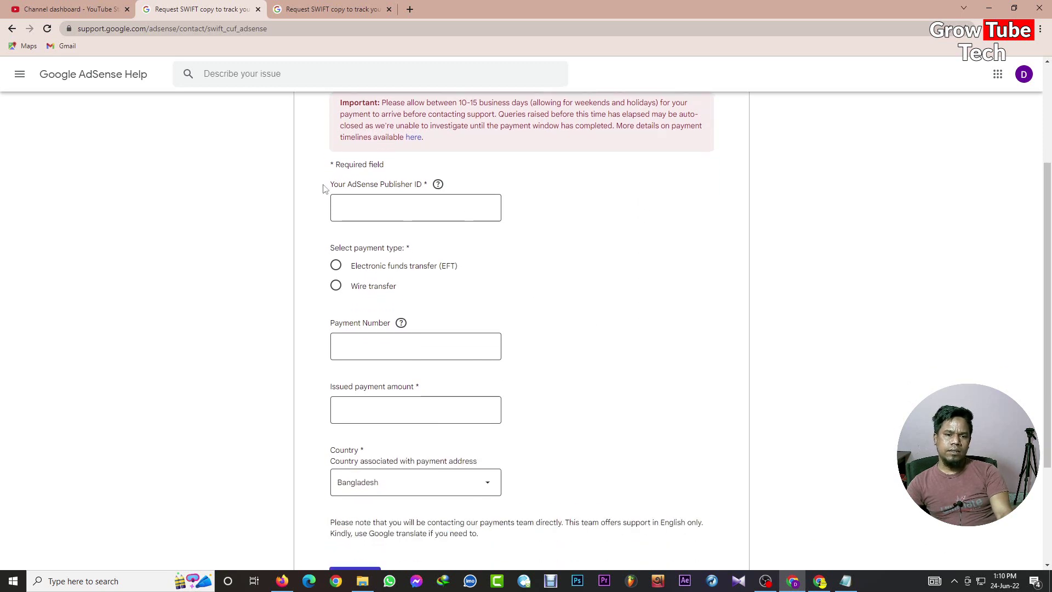
# Step: Check the AdSense Publisher ID field, leave it empty, and choose Wire transfer as the payment type
pyautogui.tripleClick(422, 184)
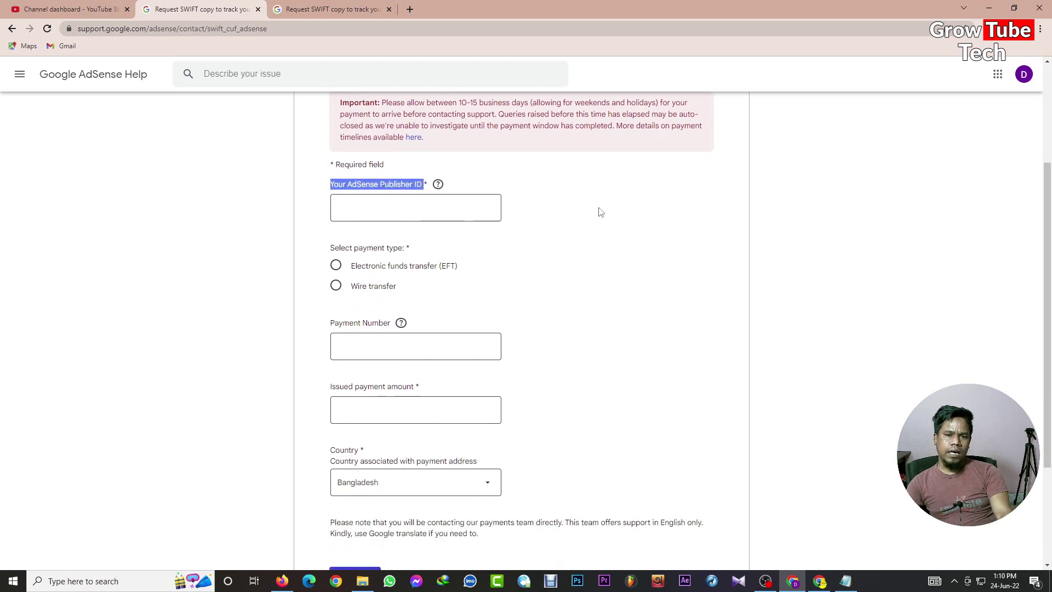
pyautogui.click(692, 224)
pyautogui.click(430, 206)
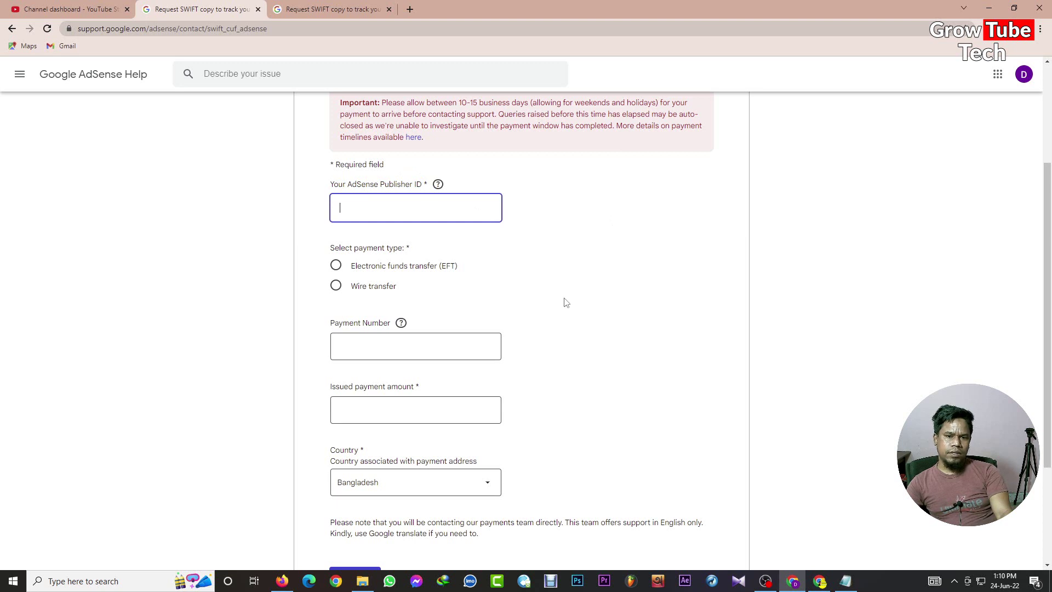
pyautogui.scroll(-1, 570, 300)
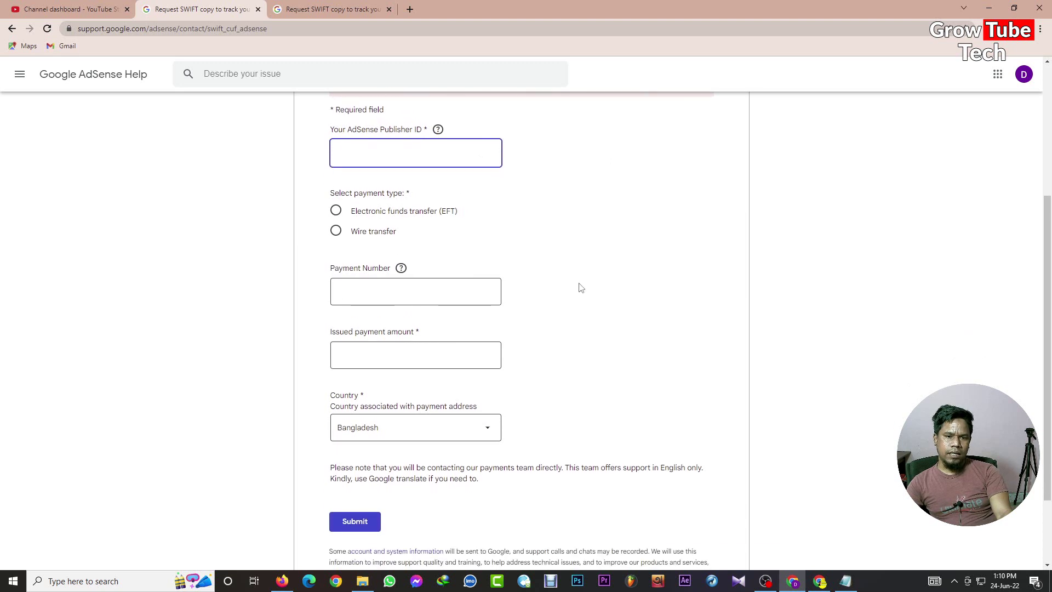
pyautogui.click(379, 237)
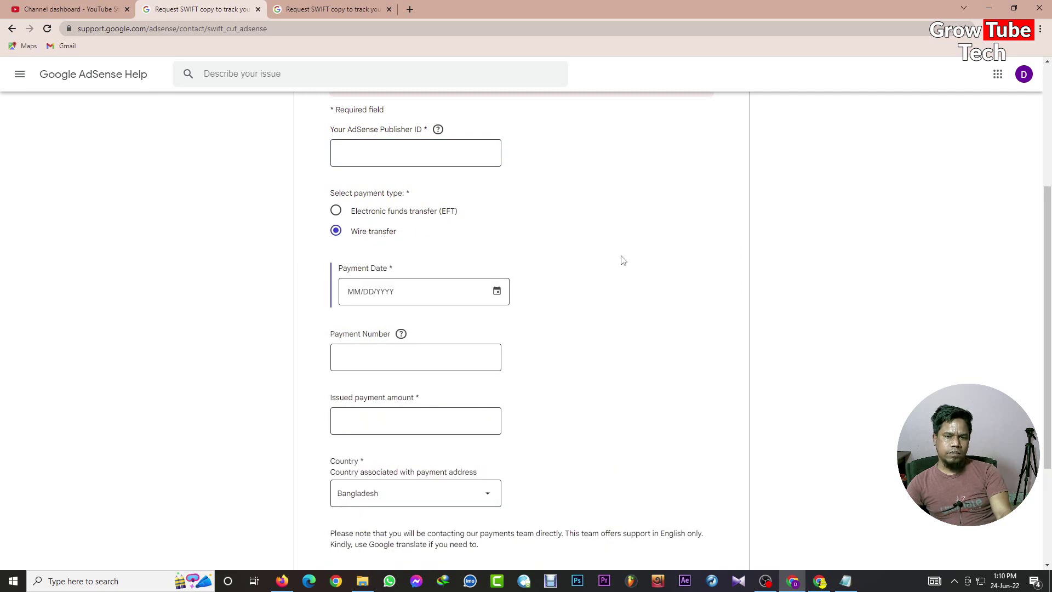
# Step: Review the form's payment date, payment number, issued amount and country fields without filling them in
pyautogui.tripleClick(347, 274)
pyautogui.click(524, 248)
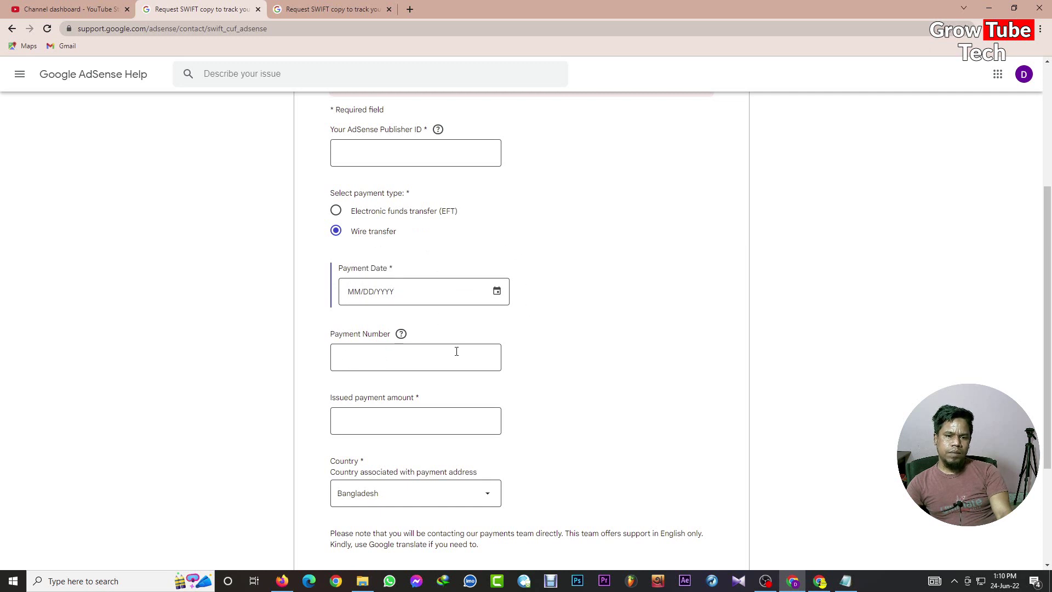
pyautogui.scroll(-1, 457, 351)
pyautogui.click(377, 362)
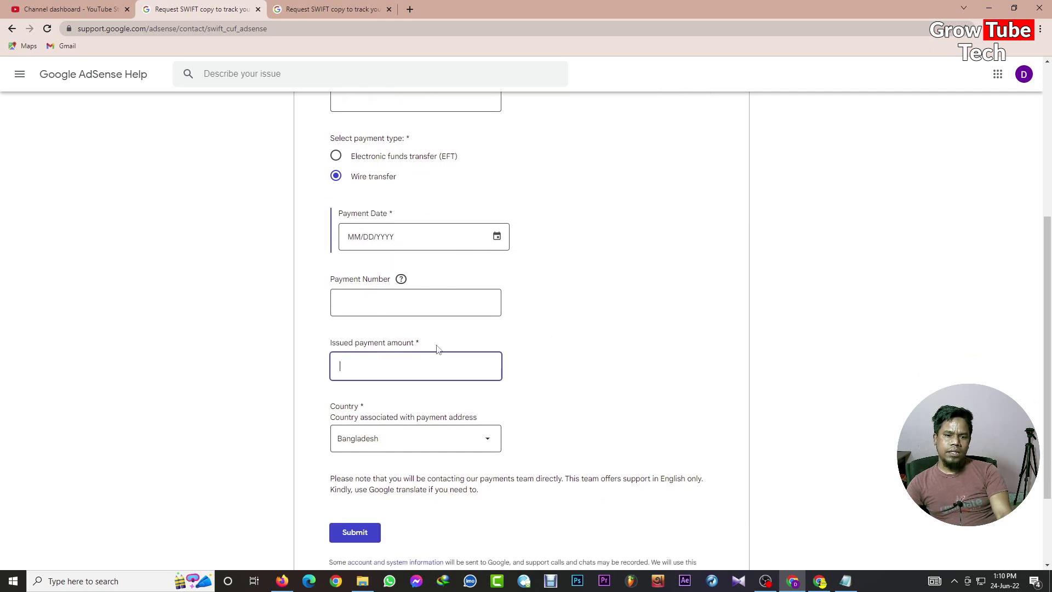
pyautogui.scroll(-2, 588, 332)
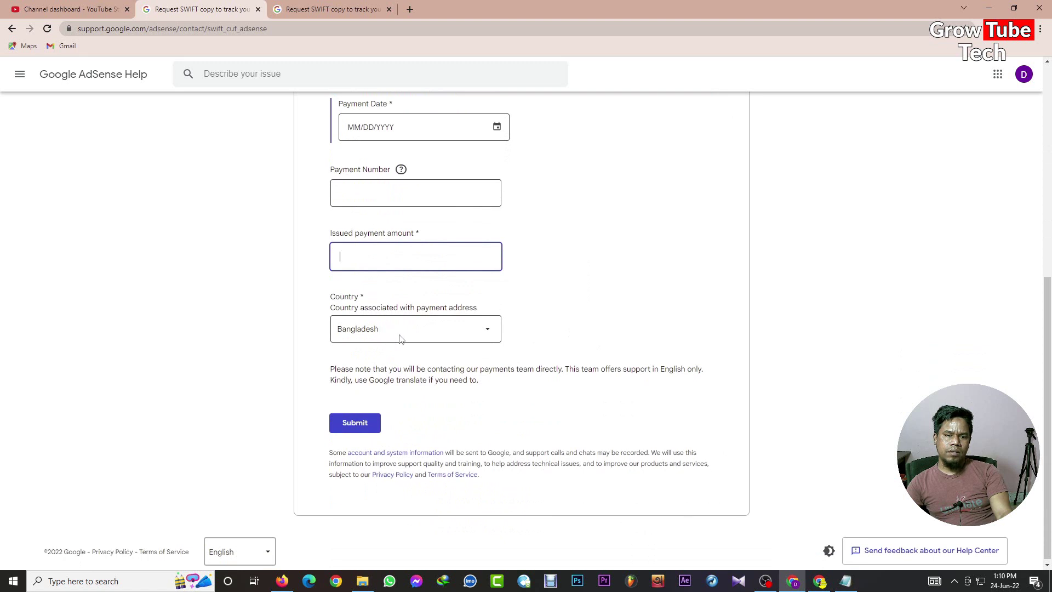
pyautogui.scroll(6, 567, 318)
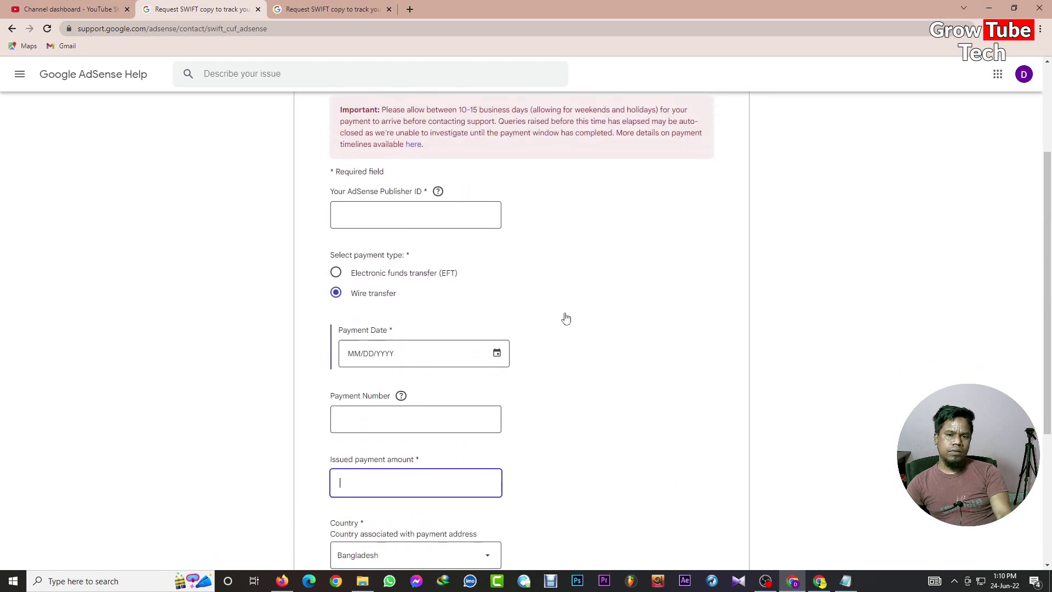
pyautogui.scroll(-2, 567, 318)
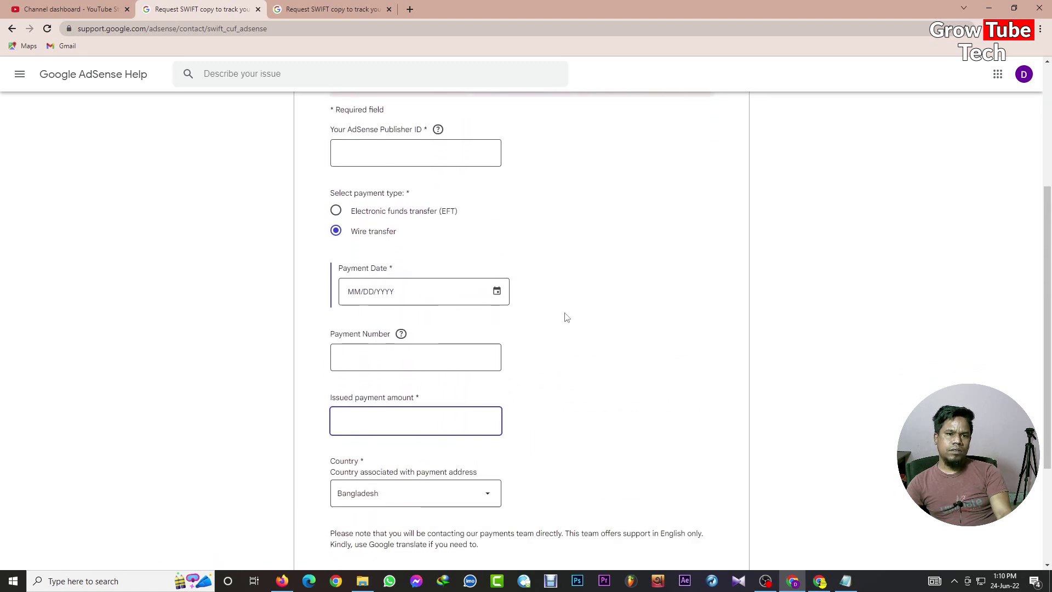
# Step: Switch to the AdSense browser window and open the full transaction list from Payments info
pyautogui.click(818, 580)
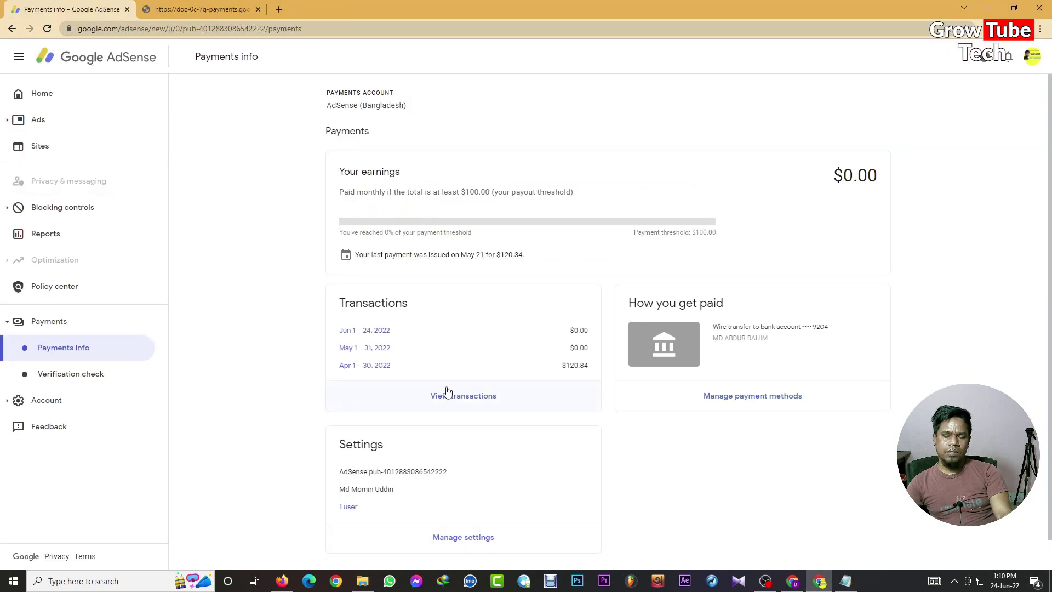
pyautogui.click(53, 91)
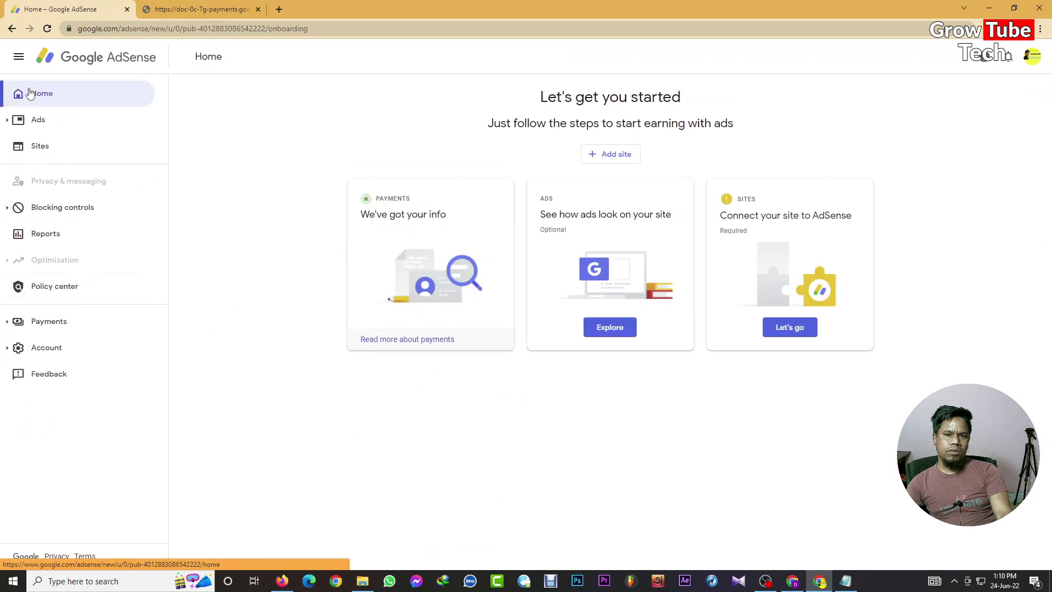
pyautogui.click(81, 325)
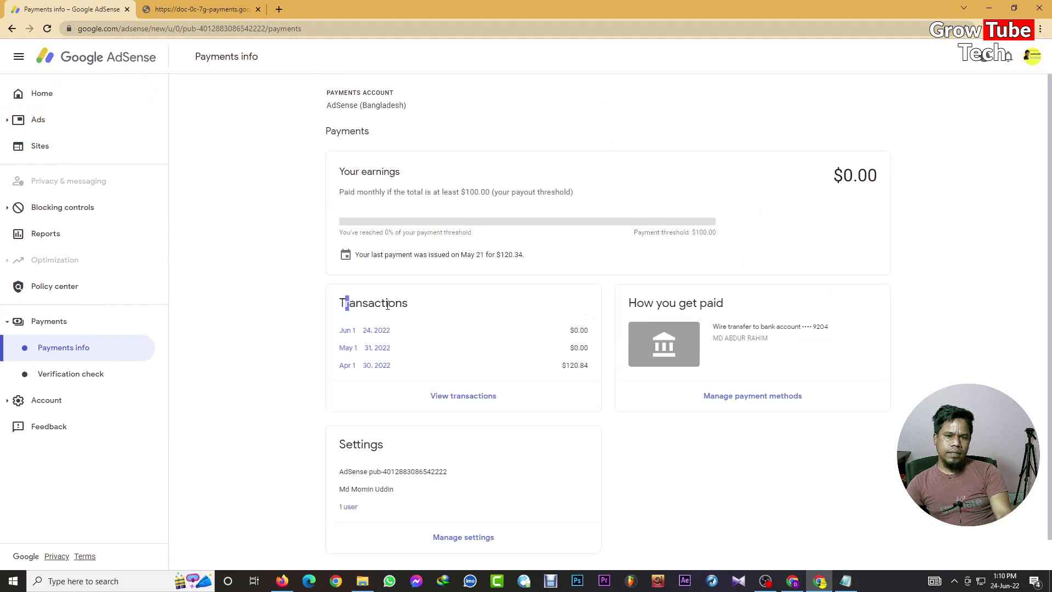
pyautogui.moveTo(388, 305); pyautogui.dragTo(410, 306)
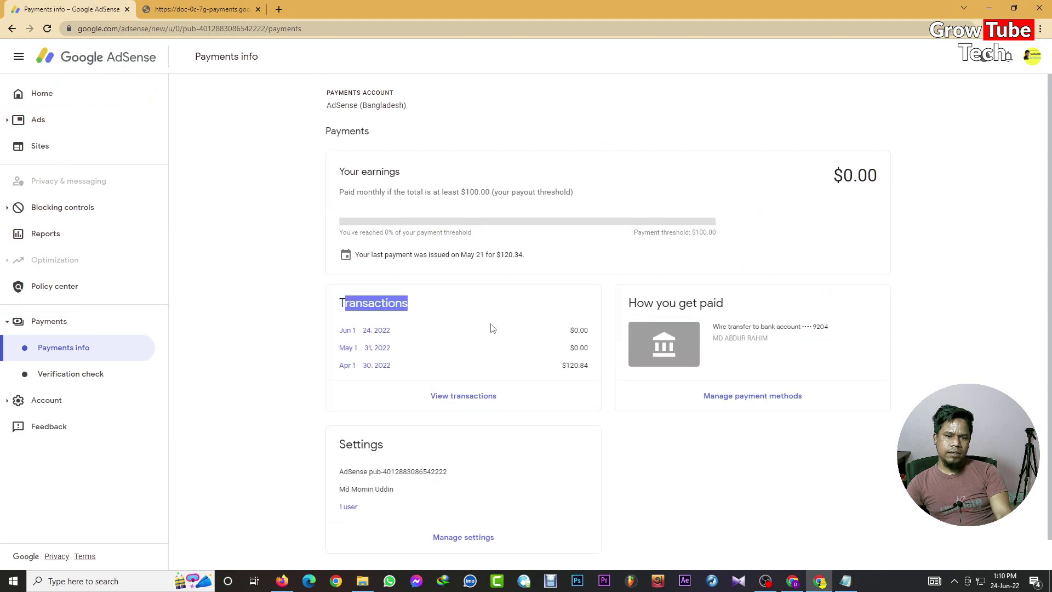
pyautogui.click(457, 403)
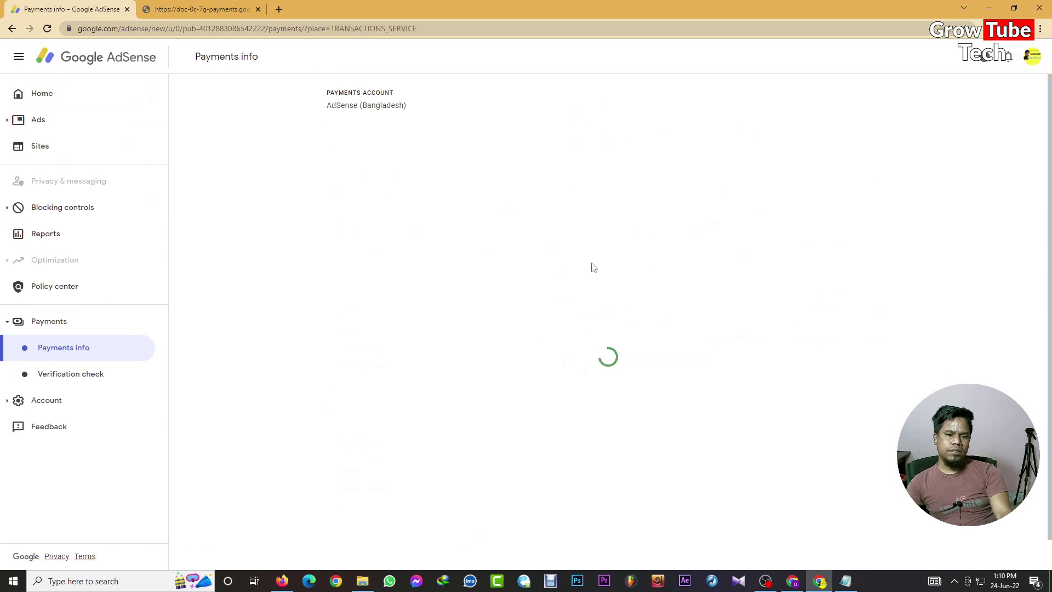
pyautogui.scroll(-2, 607, 253)
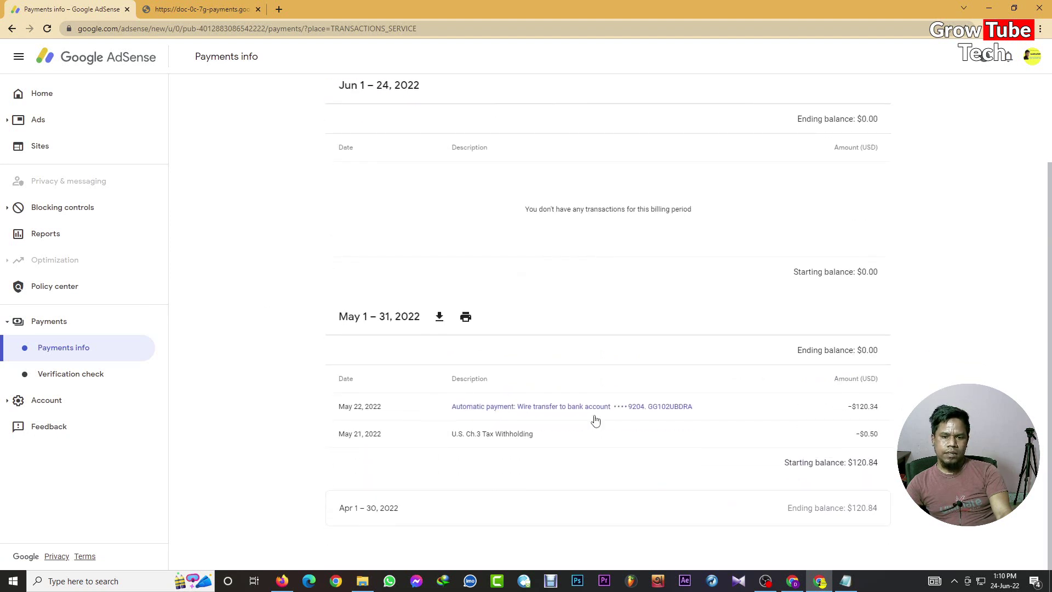
# Step: Open the receipt of the May 22, 2022 automatic wire transfer payment and examine its payment details and amount
pyautogui.click(518, 408)
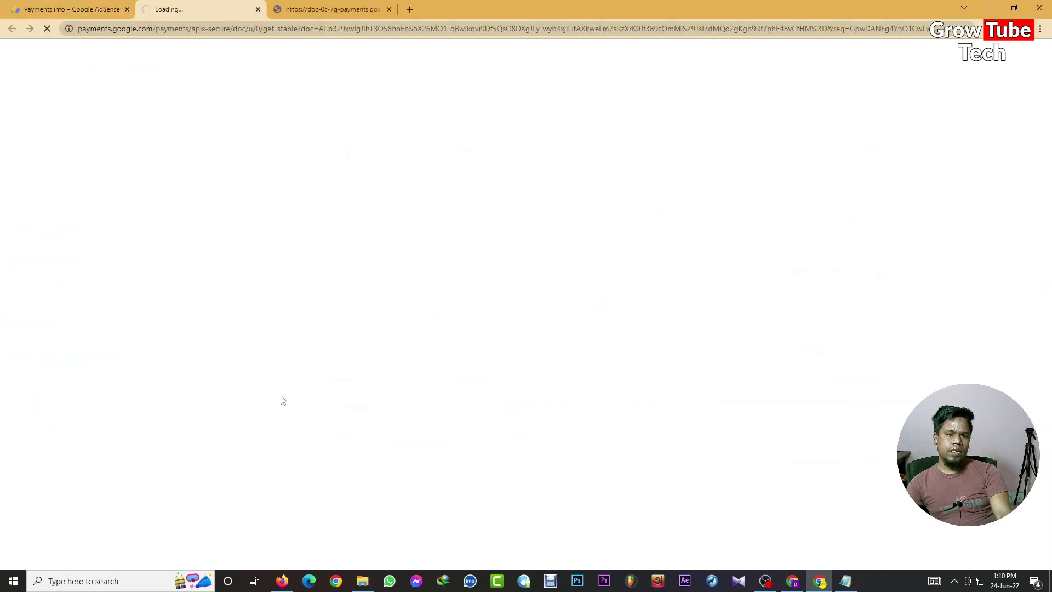
pyautogui.moveTo(5, 104); pyautogui.dragTo(326, 194)
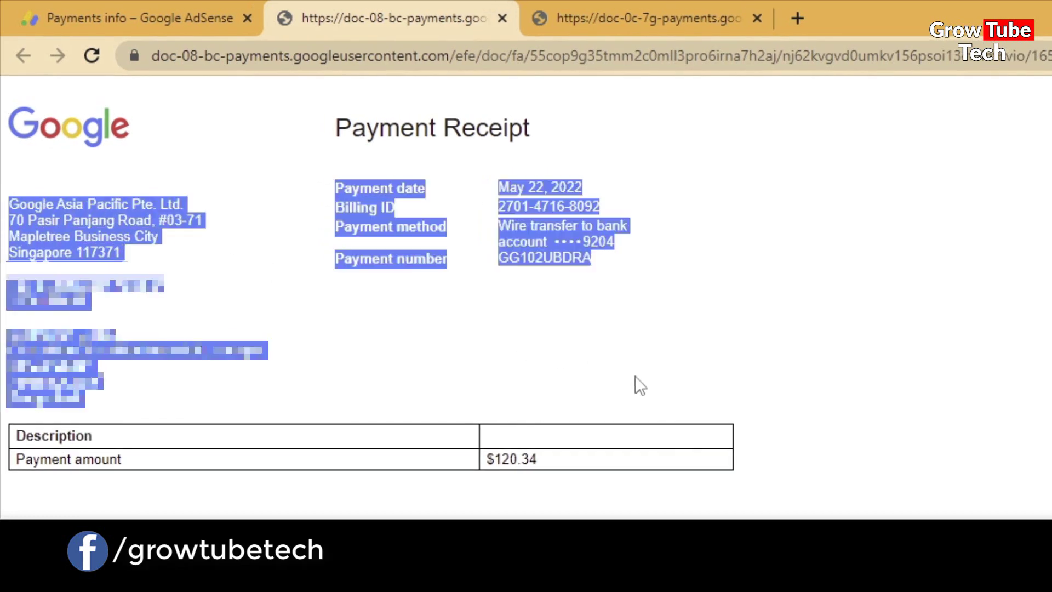
pyautogui.moveTo(636, 376); pyautogui.dragTo(799, 463)
pyautogui.click(852, 429)
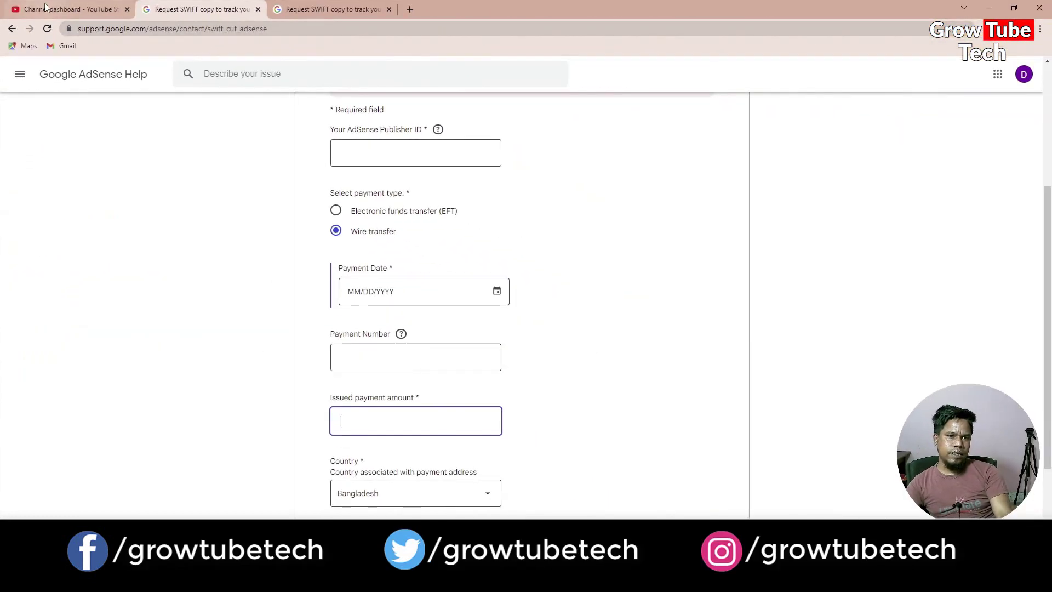
# Step: Return to the window with the SWIFT copy form and check which Google account is signed in there
pyautogui.click(75, 11)
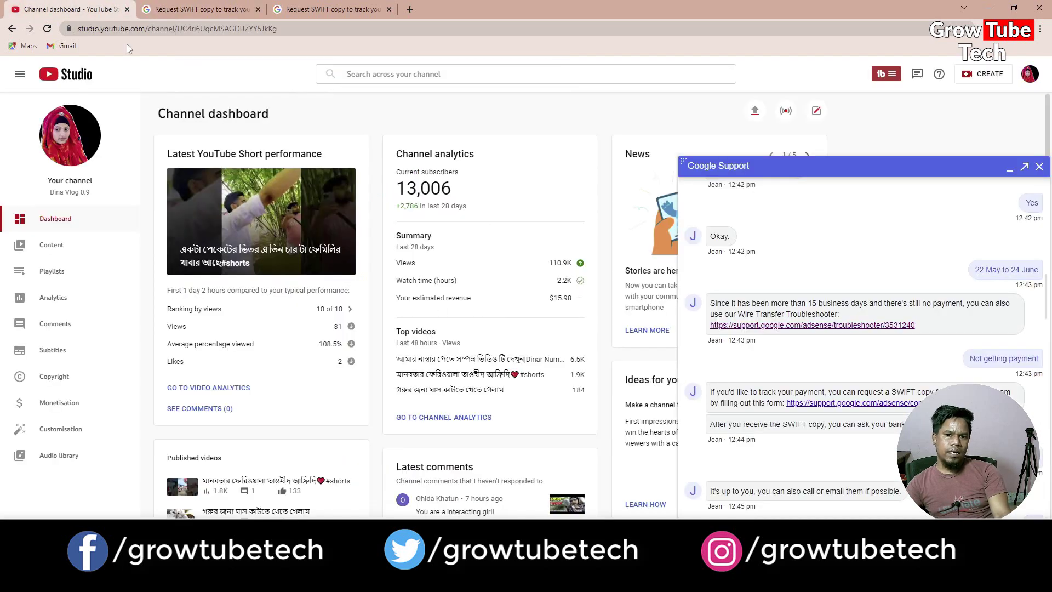
pyautogui.click(203, 9)
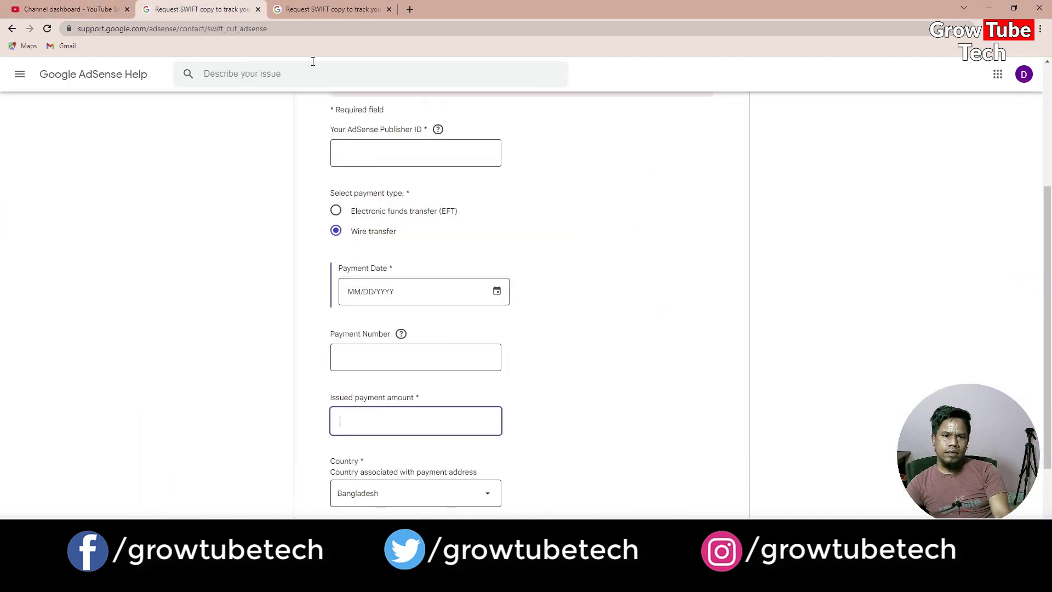
pyautogui.click(1025, 75)
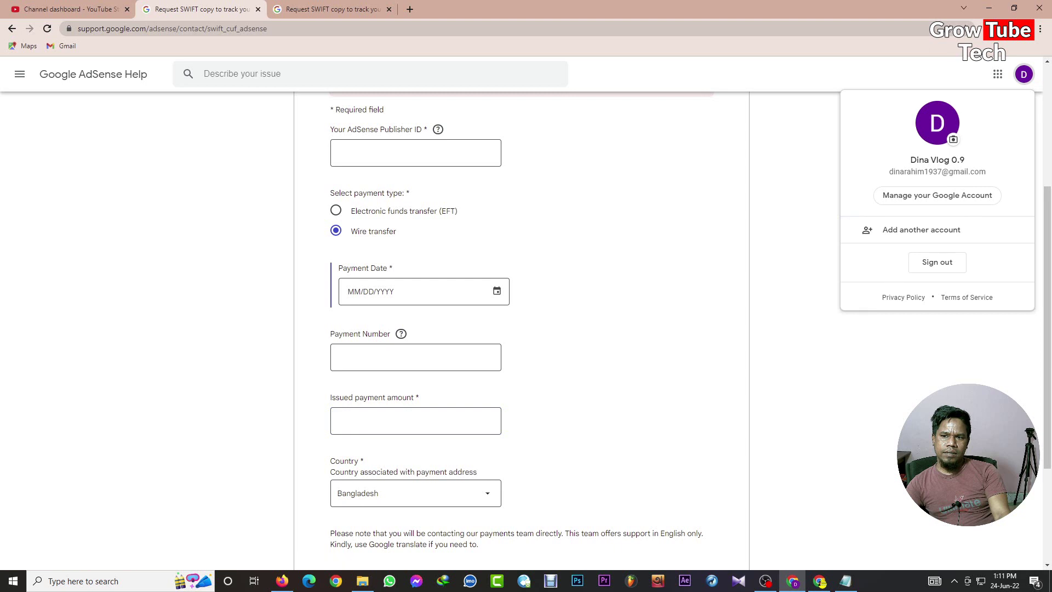
pyautogui.click(712, 118)
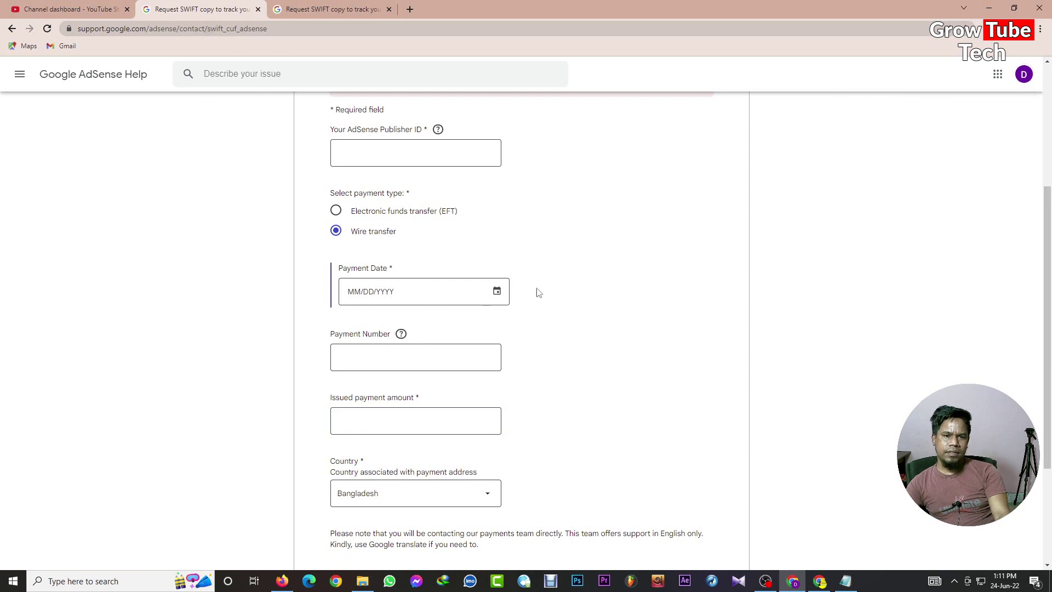
# Step: Copy the form's address and open support.google.com/adsense/contact/swift_cuf_adsense in a new tab of the AdSense account's browser window
pyautogui.click(289, 34)
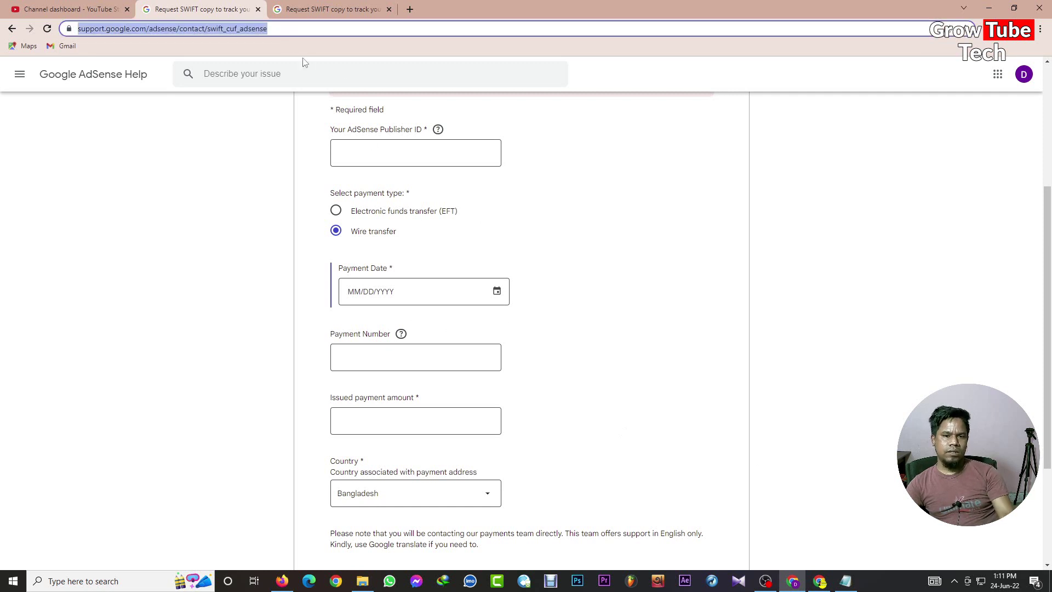
pyautogui.click(820, 581)
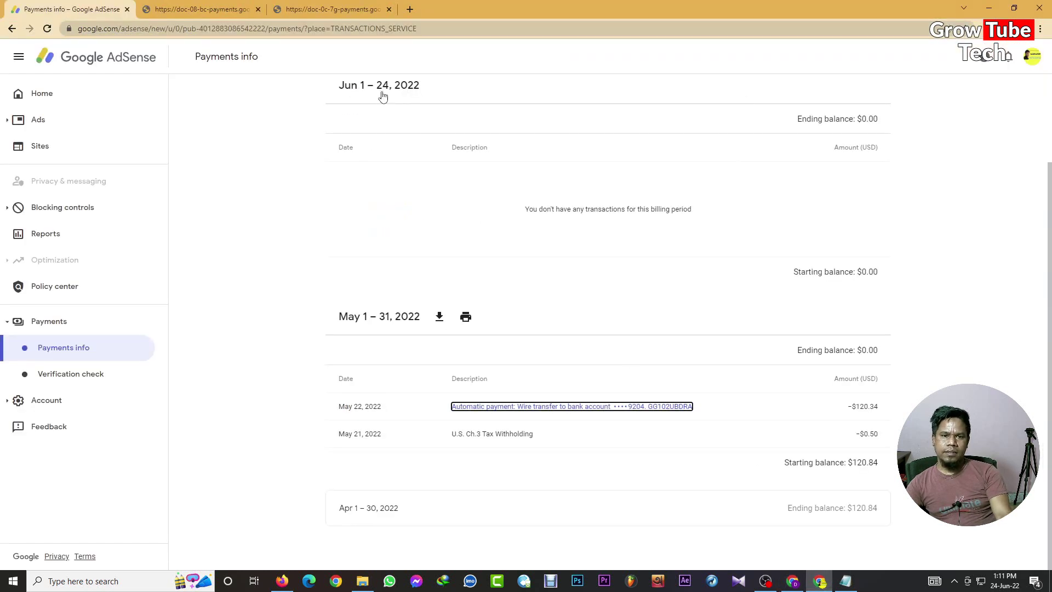
pyautogui.click(332, 9)
pyautogui.click(410, 9)
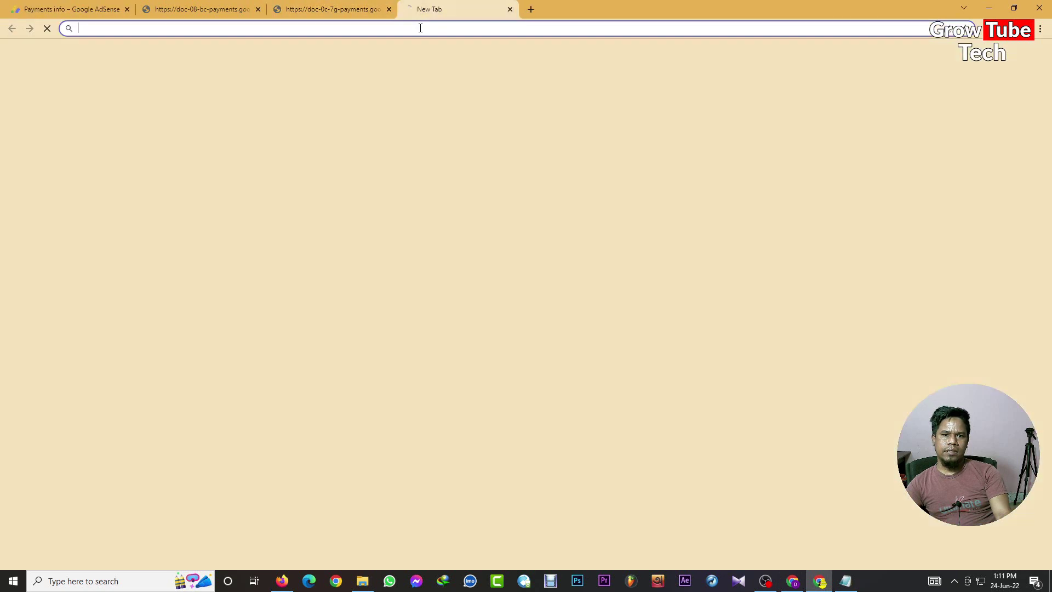
pyautogui.write('https://support.google.com/adsense/contact/swift_cuf_adsense')
pyautogui.press('Return')
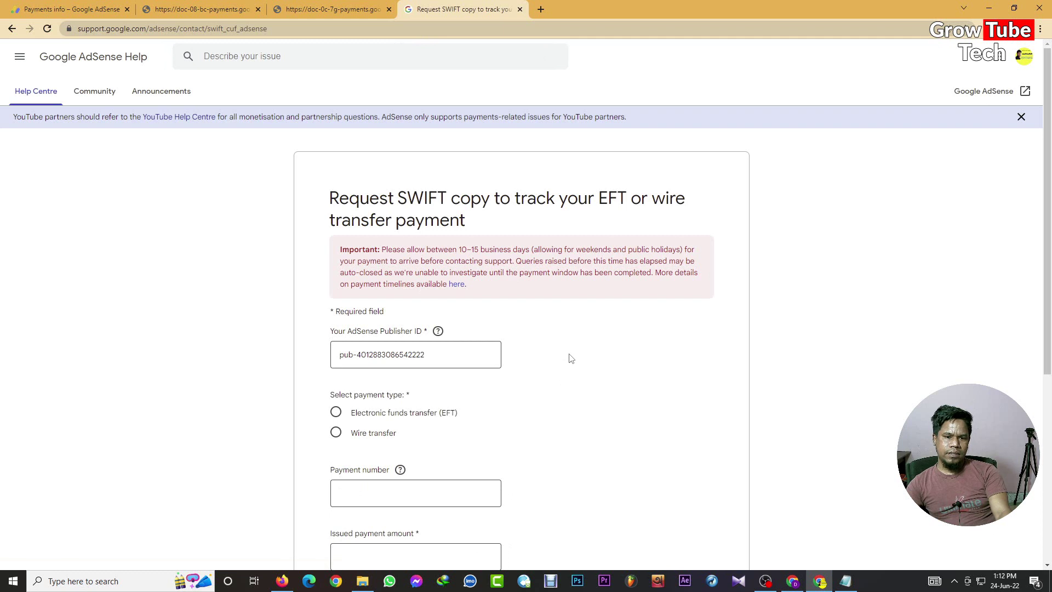
# Step: Locate the publisher ID in the AdSense page address and compare it with the ID prefilled in the SWIFT copy form
pyautogui.scroll(-1, 541, 367)
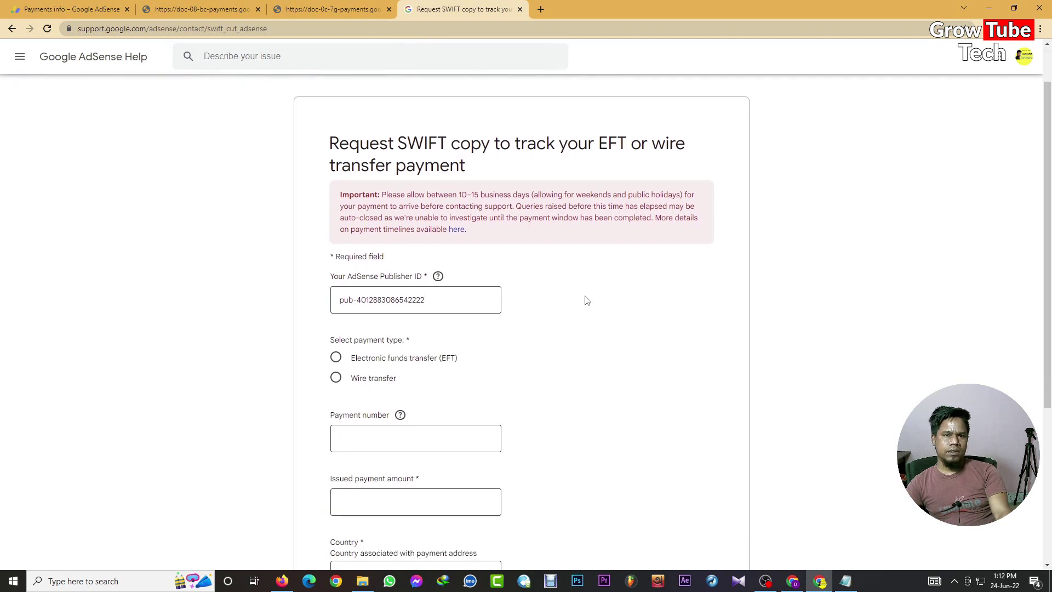
pyautogui.click(308, 6)
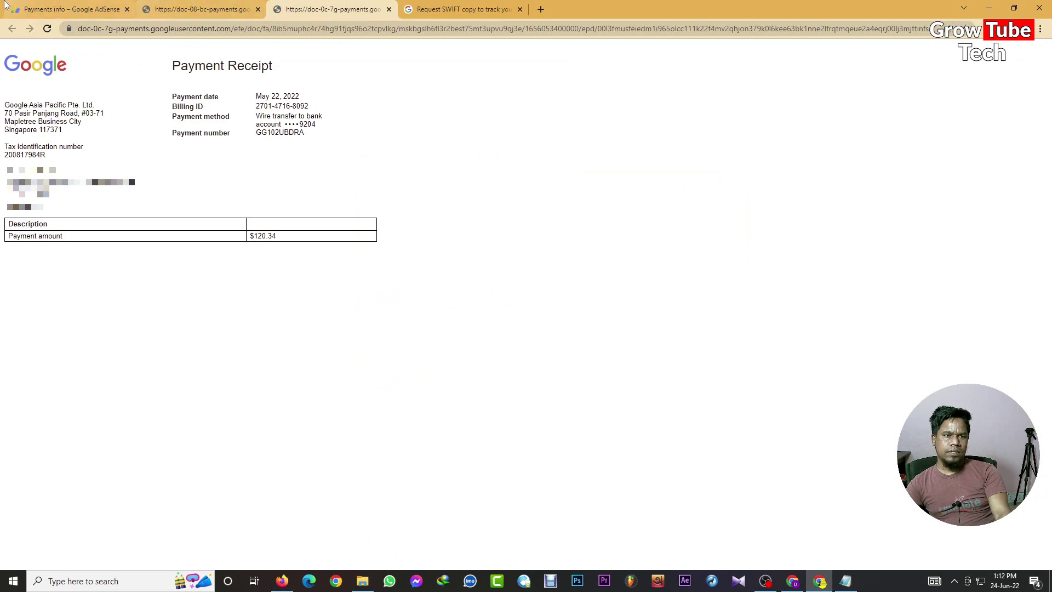
pyautogui.click(34, 8)
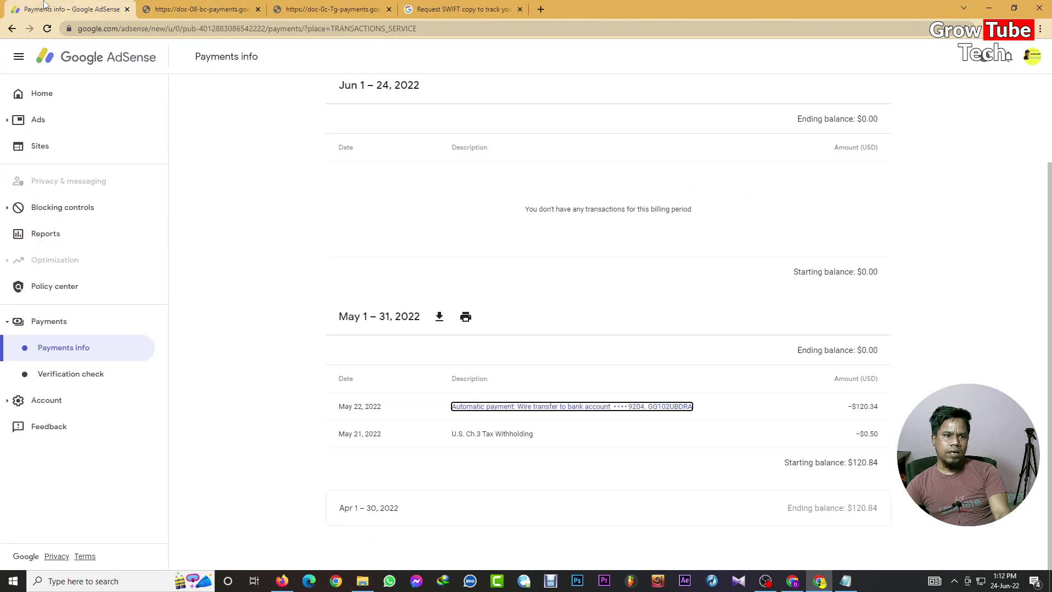
pyautogui.click(83, 322)
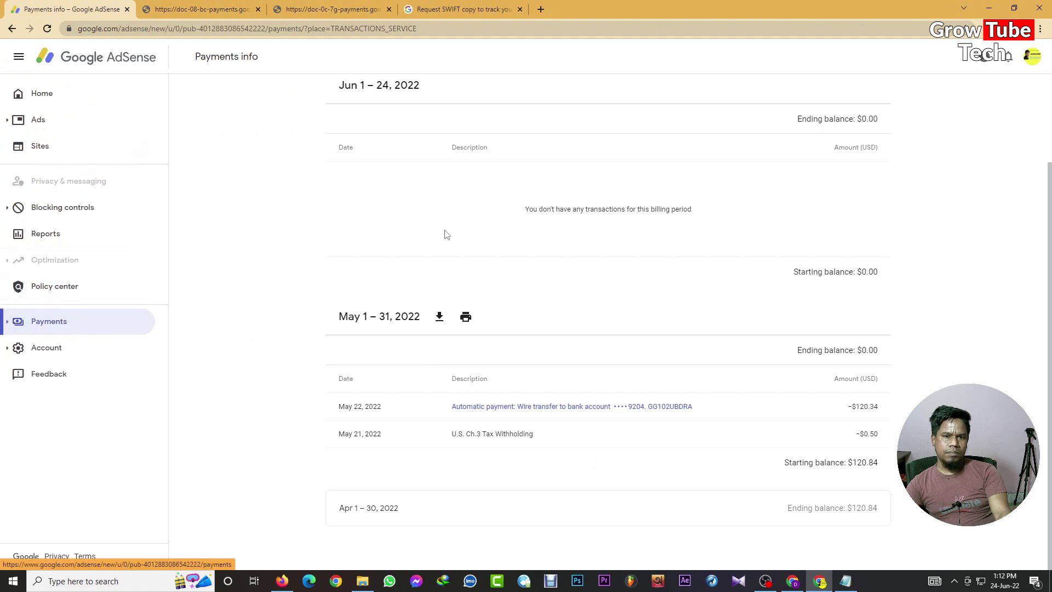
pyautogui.click(256, 31)
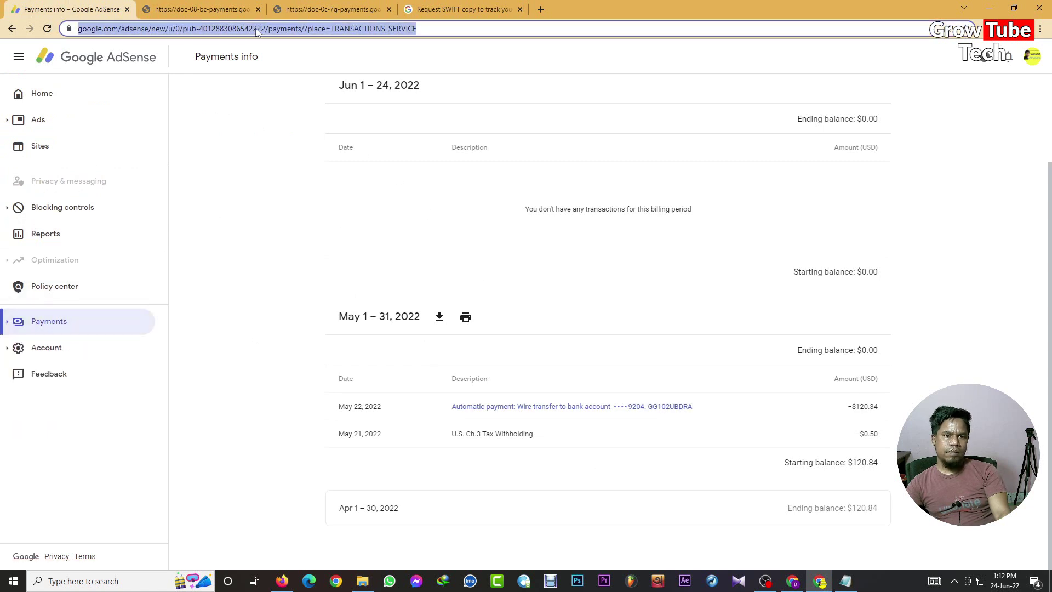
pyautogui.click(271, 28)
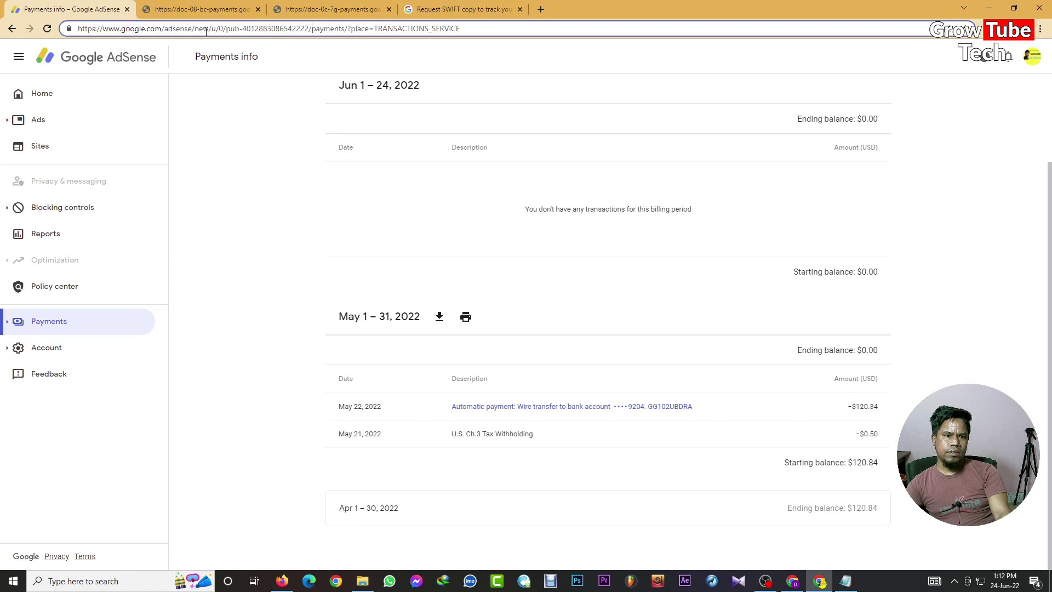
pyautogui.moveTo(227, 29); pyautogui.dragTo(305, 27)
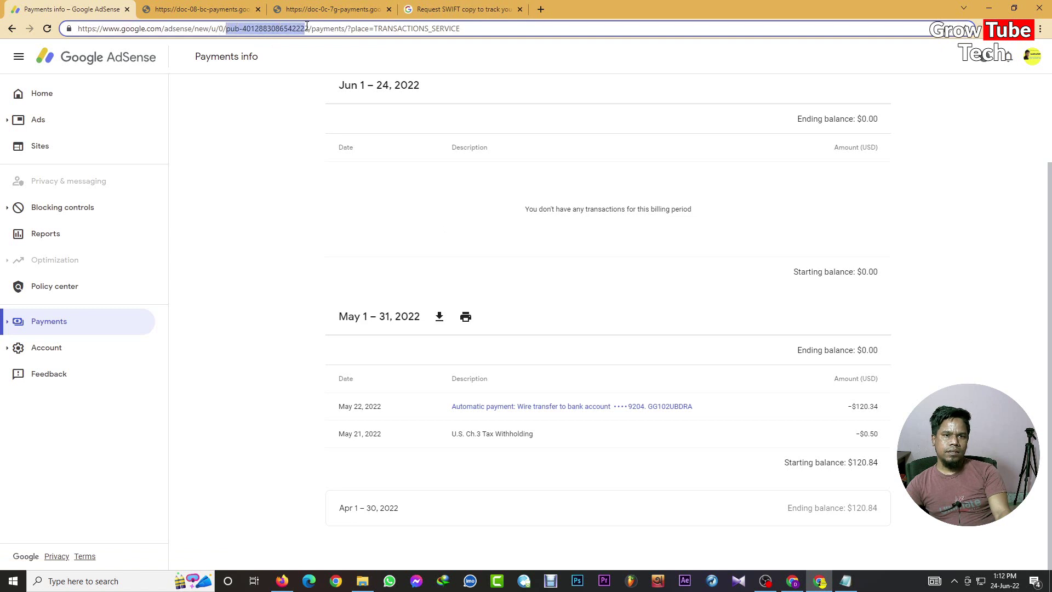
pyautogui.click(463, 10)
pyautogui.moveTo(426, 306); pyautogui.dragTo(348, 299)
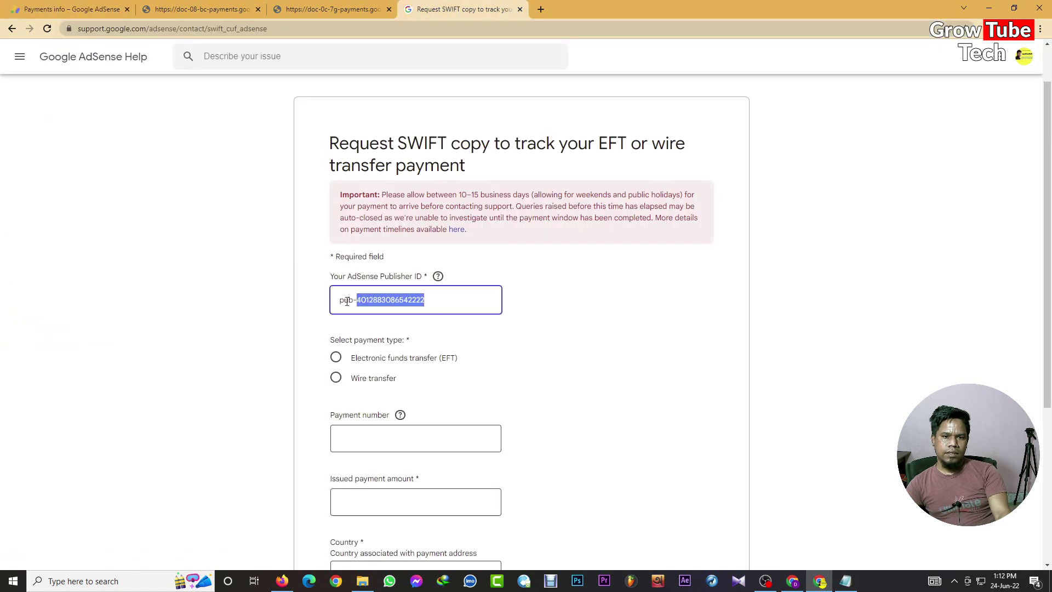
pyautogui.click(610, 303)
# Step: Return to AdSense, reopen Payments info from the home page, and locate the publisher ID in the Settings section
pyautogui.click(310, 10)
pyautogui.click(71, 9)
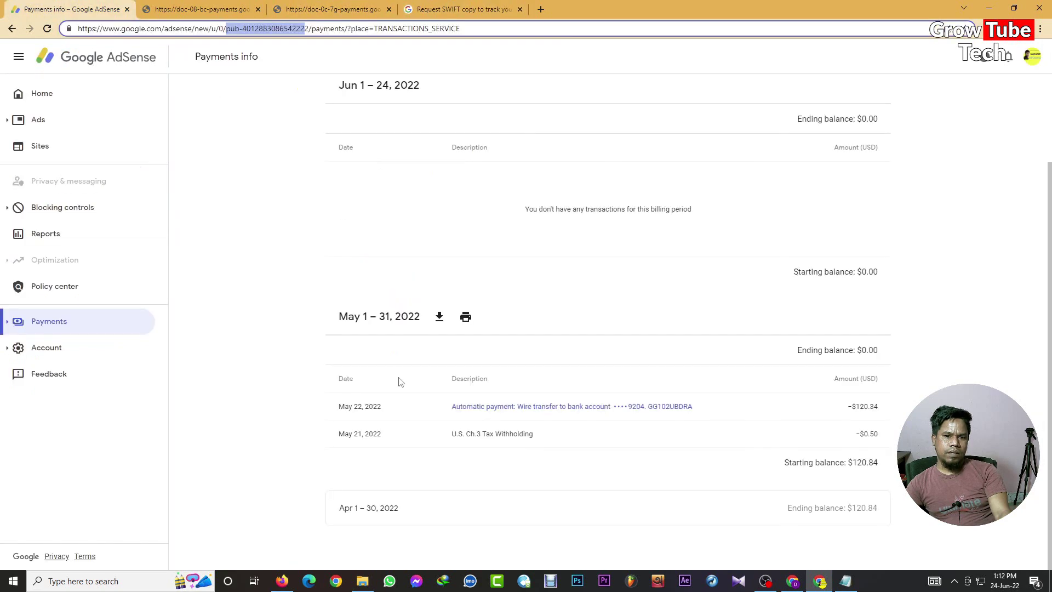
pyautogui.click(49, 94)
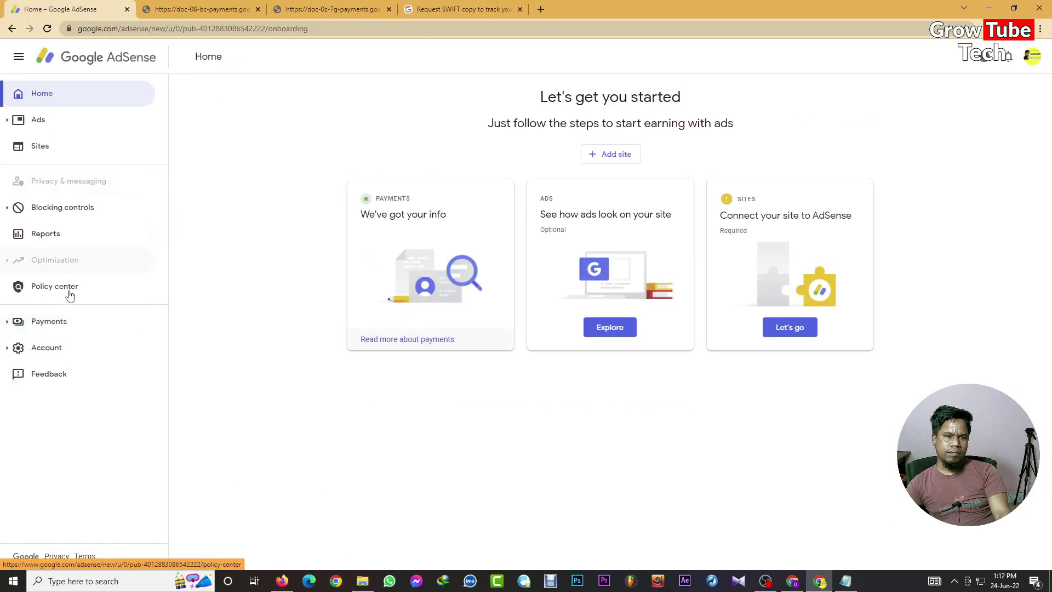
pyautogui.click(80, 329)
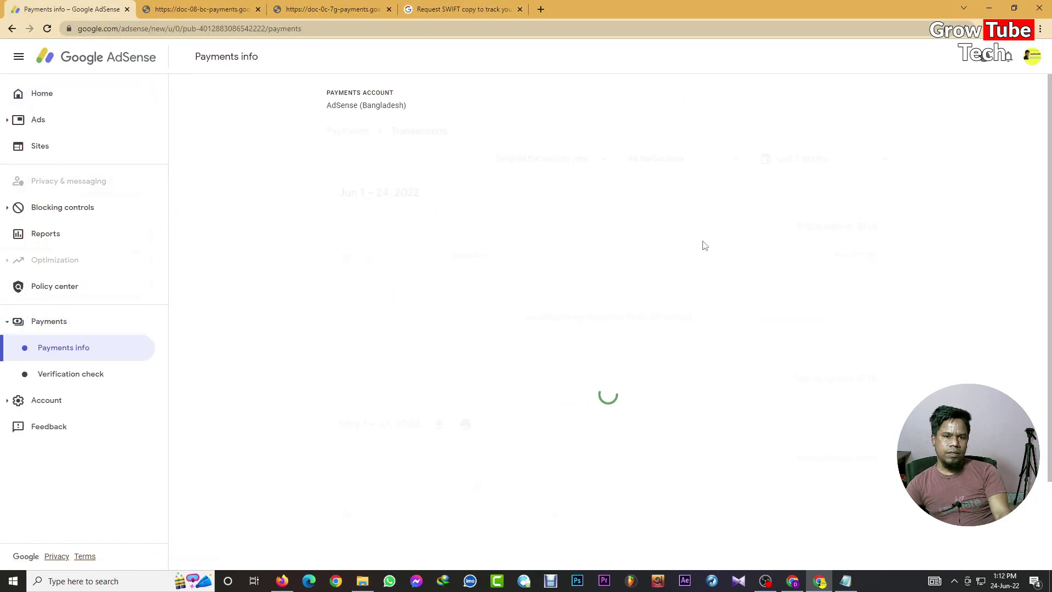
pyautogui.scroll(-1, 487, 428)
pyautogui.moveTo(342, 441); pyautogui.dragTo(501, 443)
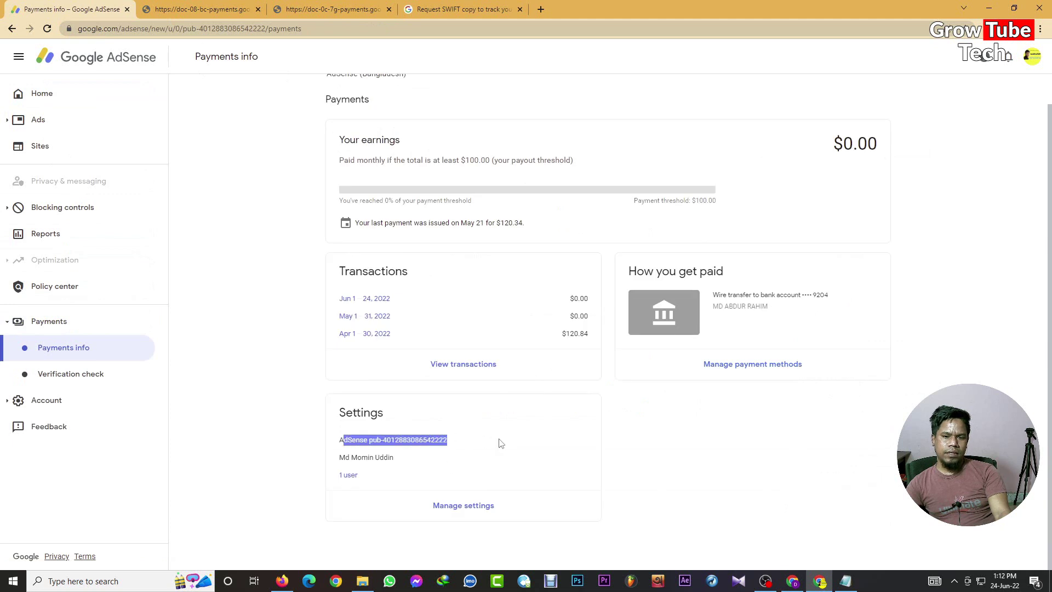
pyautogui.click(629, 448)
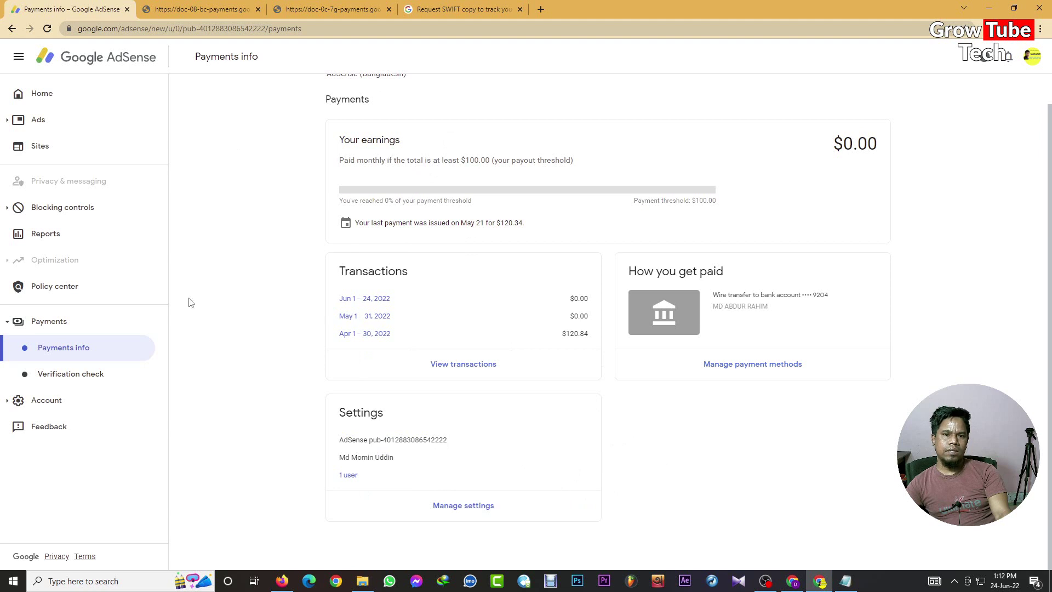
# Step: Return to the SWIFT copy request form and select Wire transfer as the payment type
pyautogui.click(449, 7)
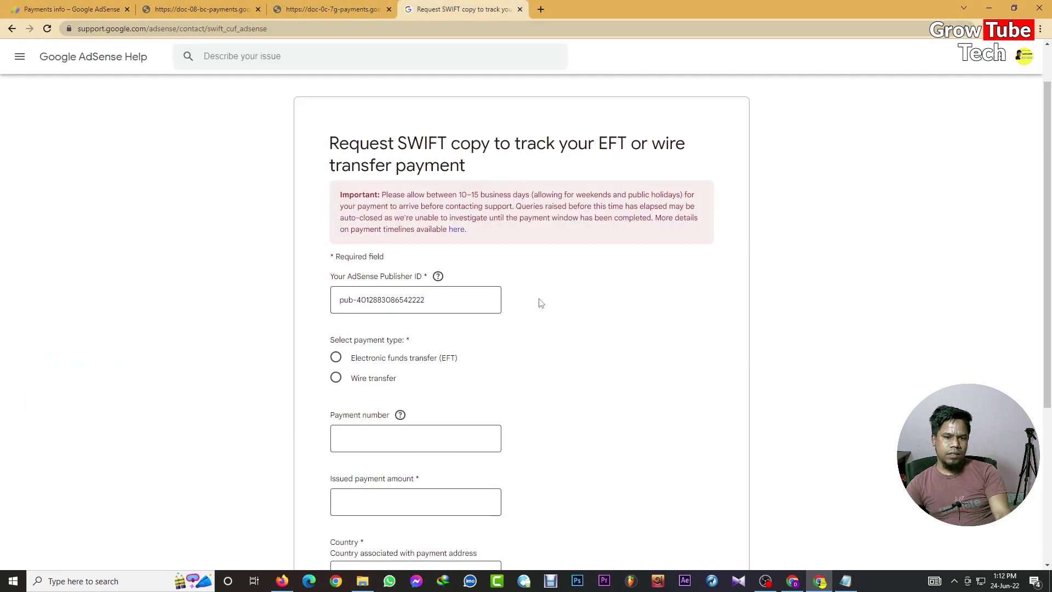
pyautogui.scroll(-2, 582, 286)
pyautogui.click(356, 270)
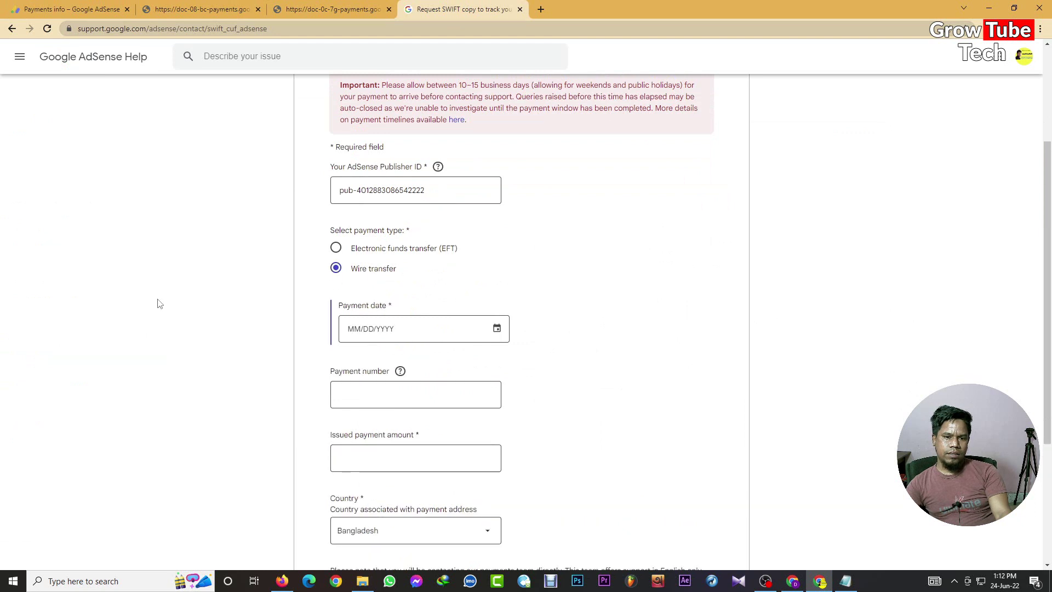
# Step: Set the payment date in the SWIFT copy form to 5/22/2022
pyautogui.click(405, 332)
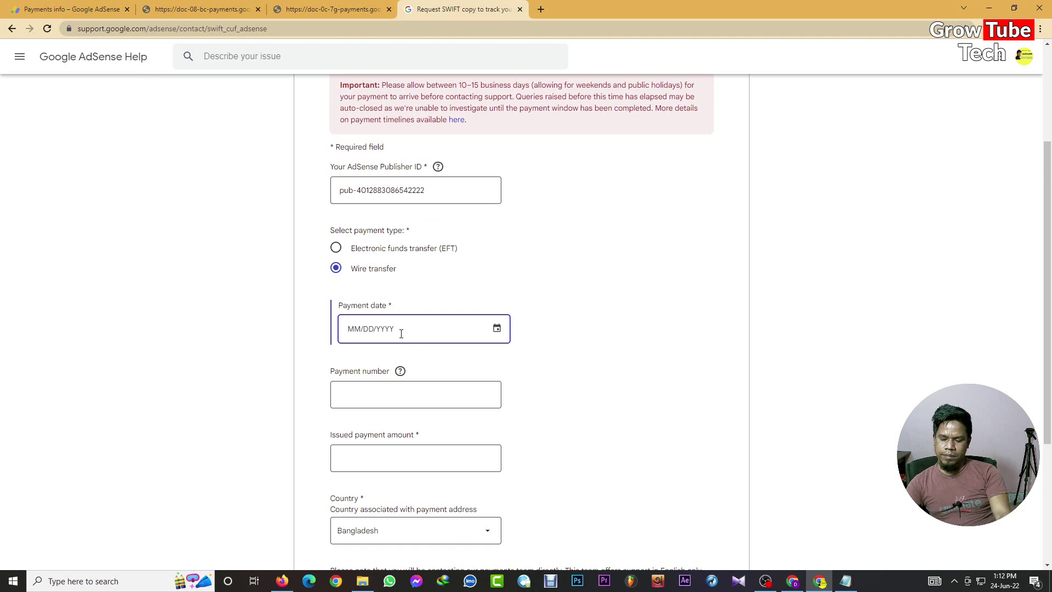
pyautogui.write('05/')
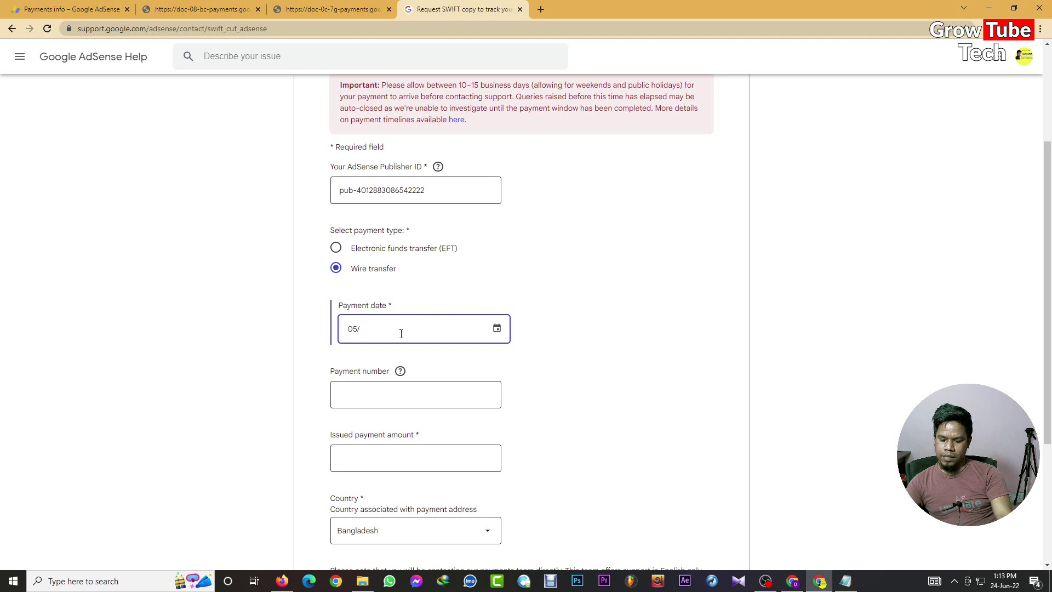
pyautogui.write('22')
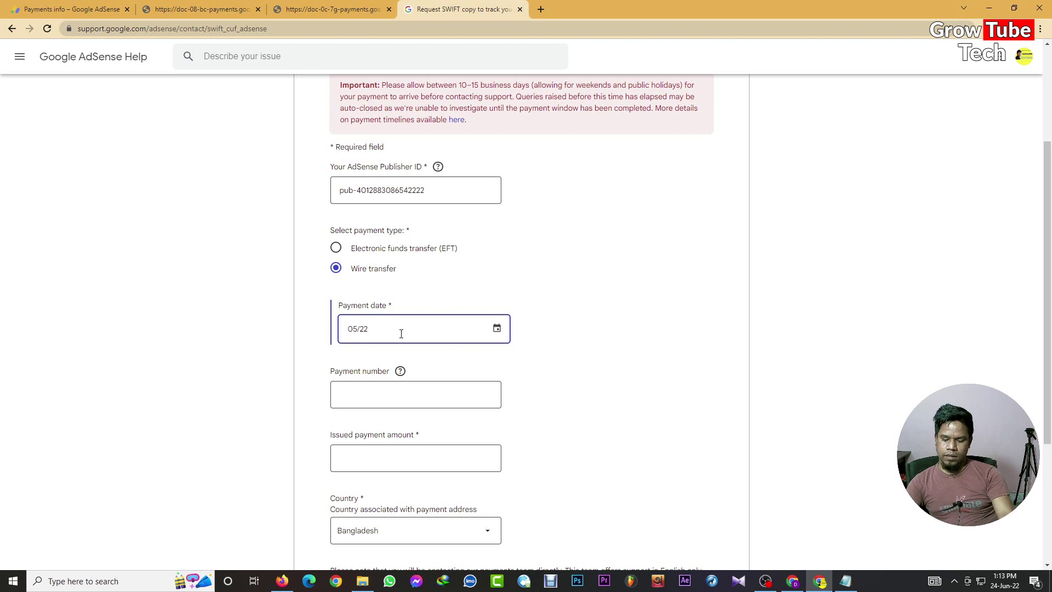
pyautogui.write('/2')
pyautogui.write('022')
pyautogui.click(560, 357)
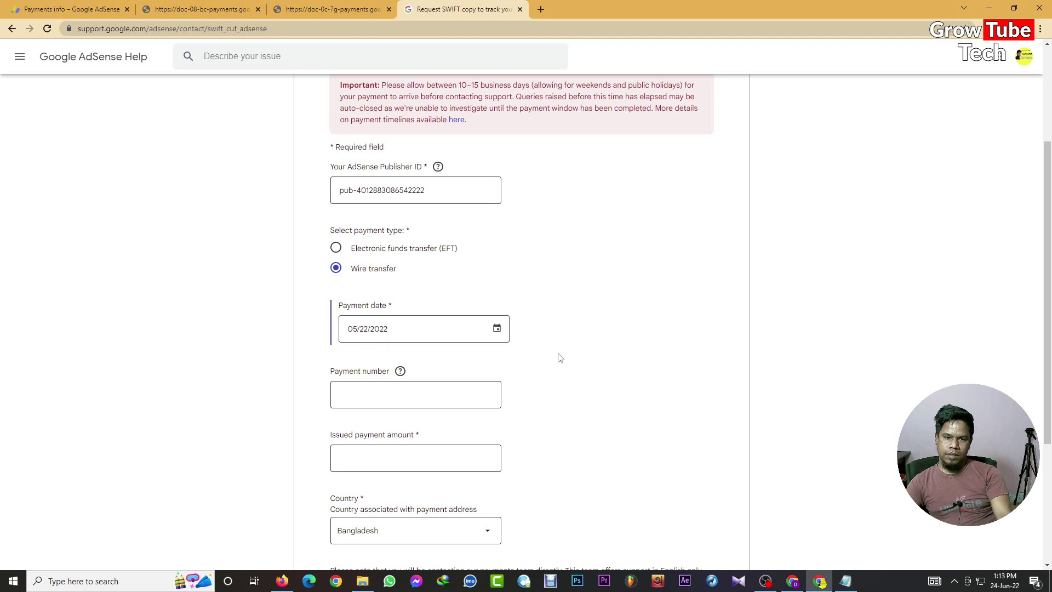
pyautogui.click(497, 328)
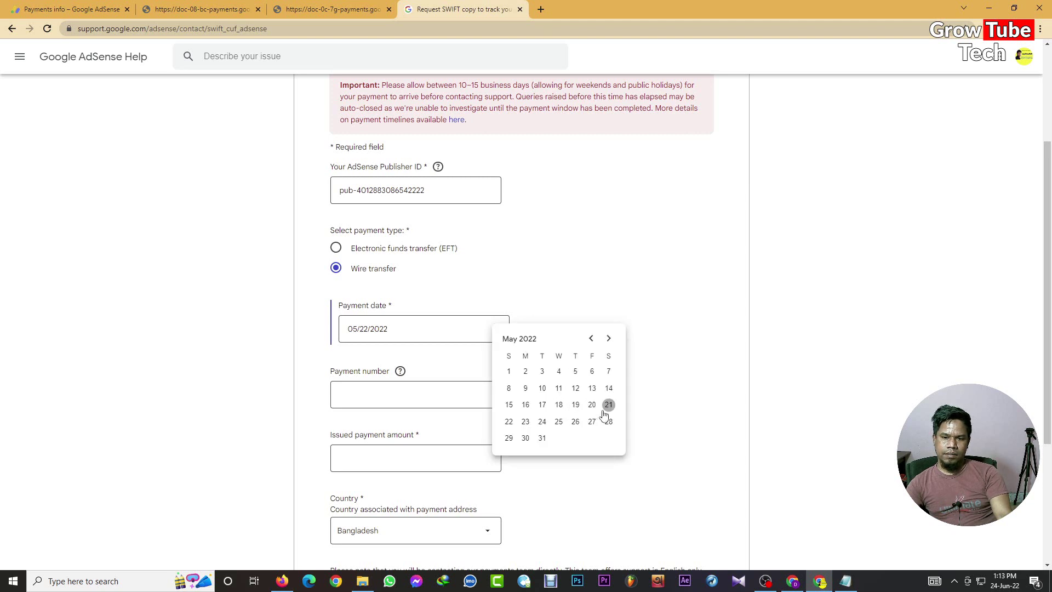
pyautogui.click(510, 422)
# Step: Copy the payment number from the May 22, 2022 payment receipt into the form's Payment number field
pyautogui.click(375, 398)
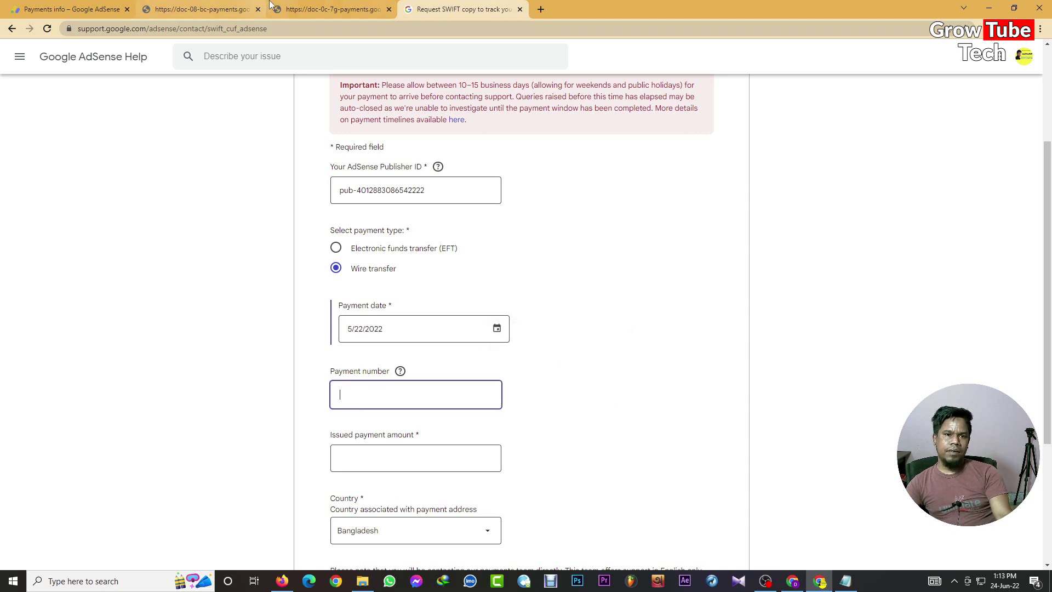
pyautogui.click(198, 11)
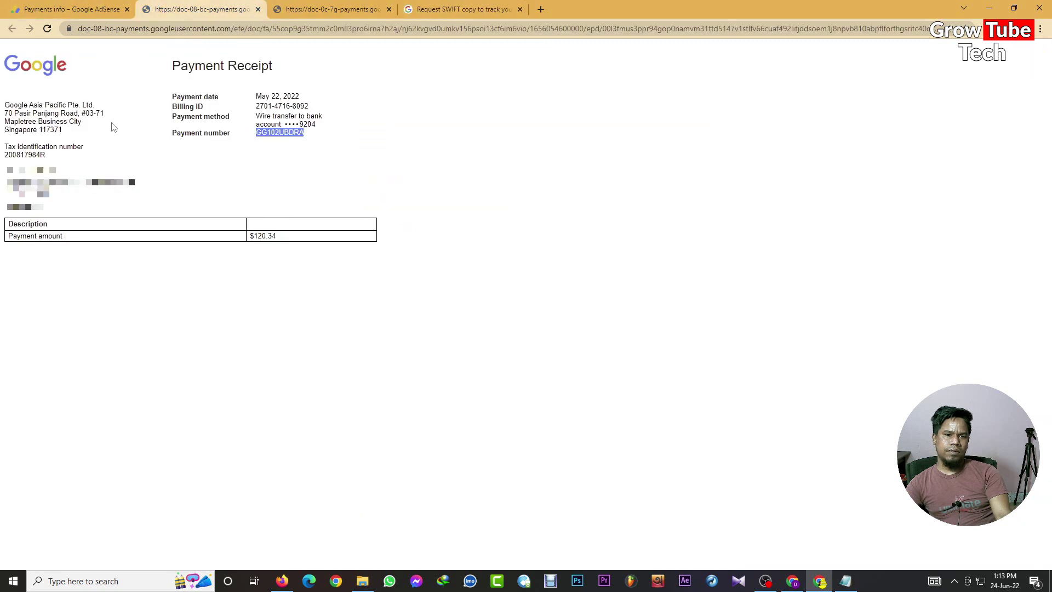
pyautogui.rightClick(281, 130)
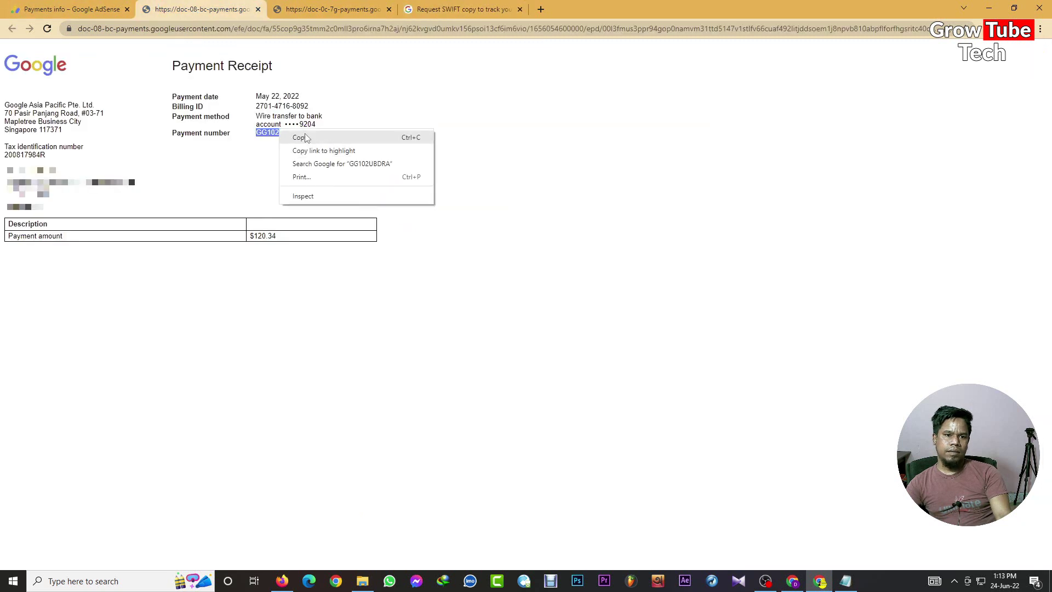
pyautogui.click(307, 138)
pyautogui.click(463, 10)
pyautogui.hotkey('ctrl', 'v')
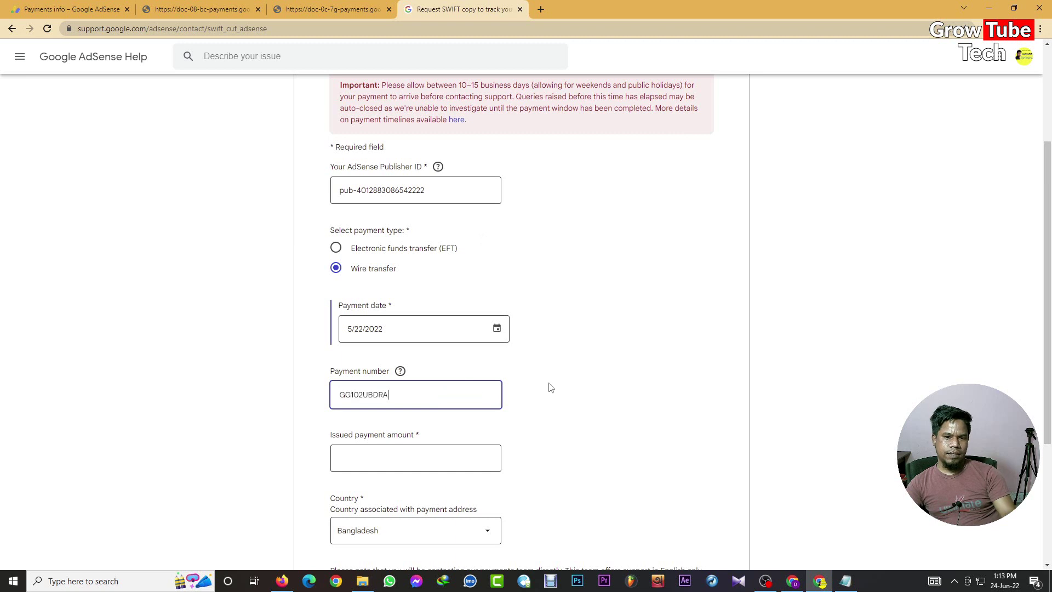
pyautogui.click(548, 388)
# Step: Fill in the issued payment amount with $120.34, copied from the payment receipt
pyautogui.scroll(-3, 342, 272)
pyautogui.moveTo(329, 274); pyautogui.dragTo(500, 270)
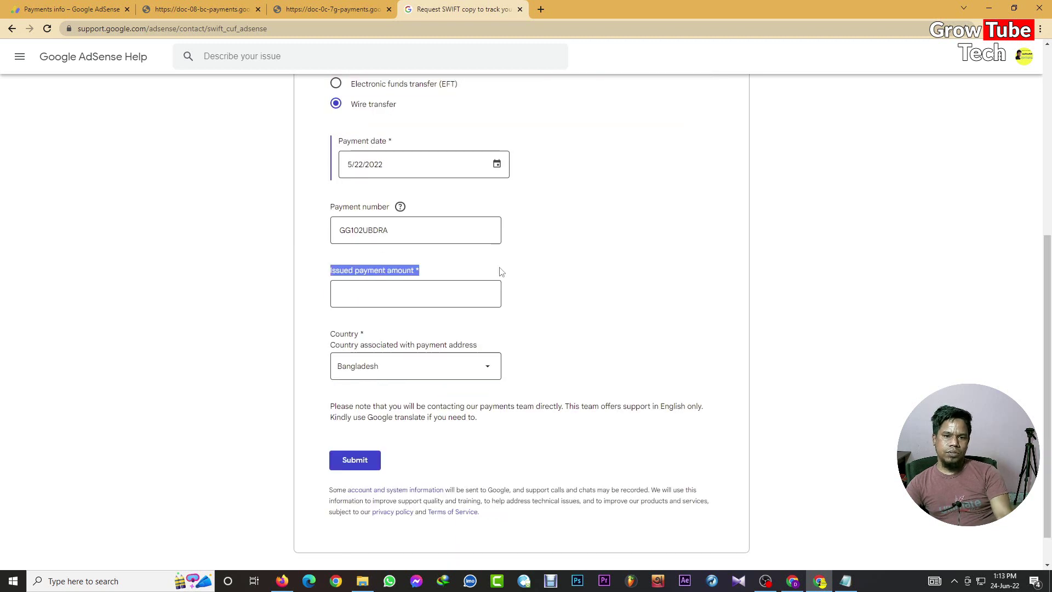
pyautogui.click(501, 272)
pyautogui.click(174, 6)
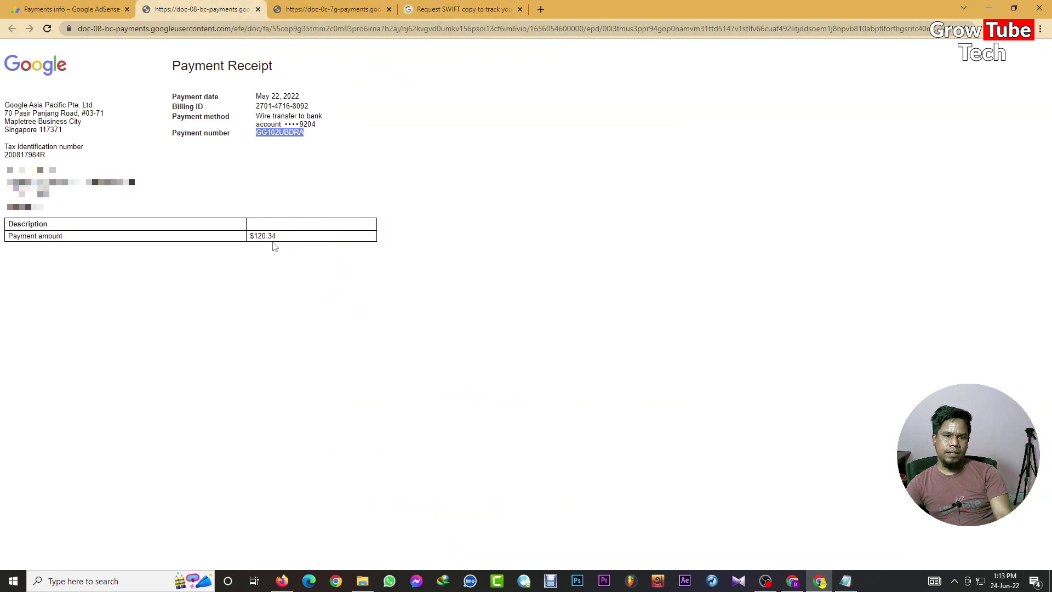
pyautogui.moveTo(278, 238); pyautogui.dragTo(247, 241)
pyautogui.click(464, 9)
# Step: Review the completed entries in the form and submit the SWIFT copy request
pyautogui.scroll(4, 493, 329)
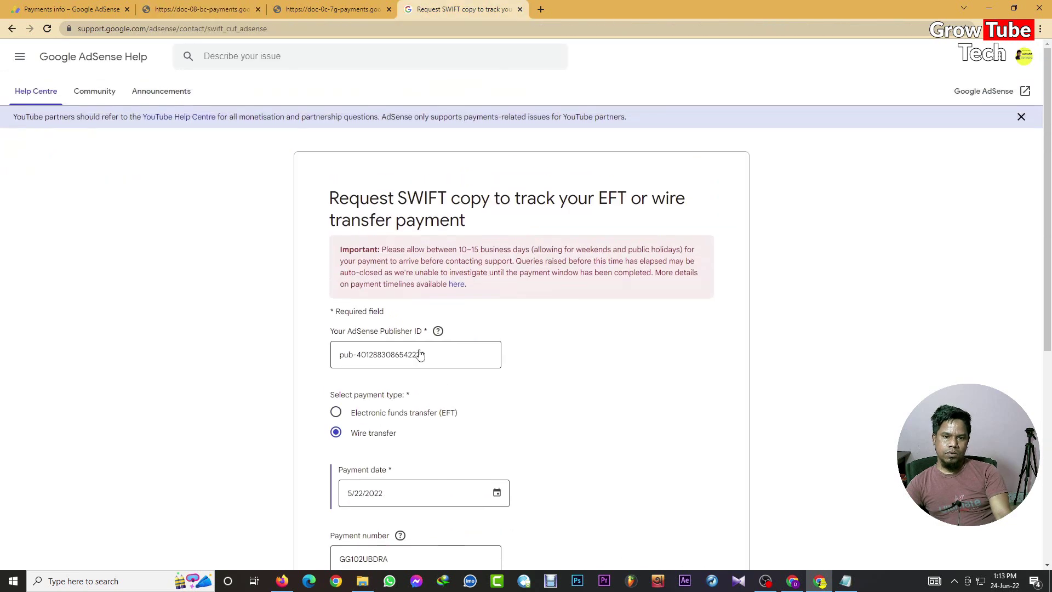
pyautogui.scroll(-6, 519, 371)
pyautogui.scroll(3, 529, 301)
pyautogui.scroll(-1, 502, 274)
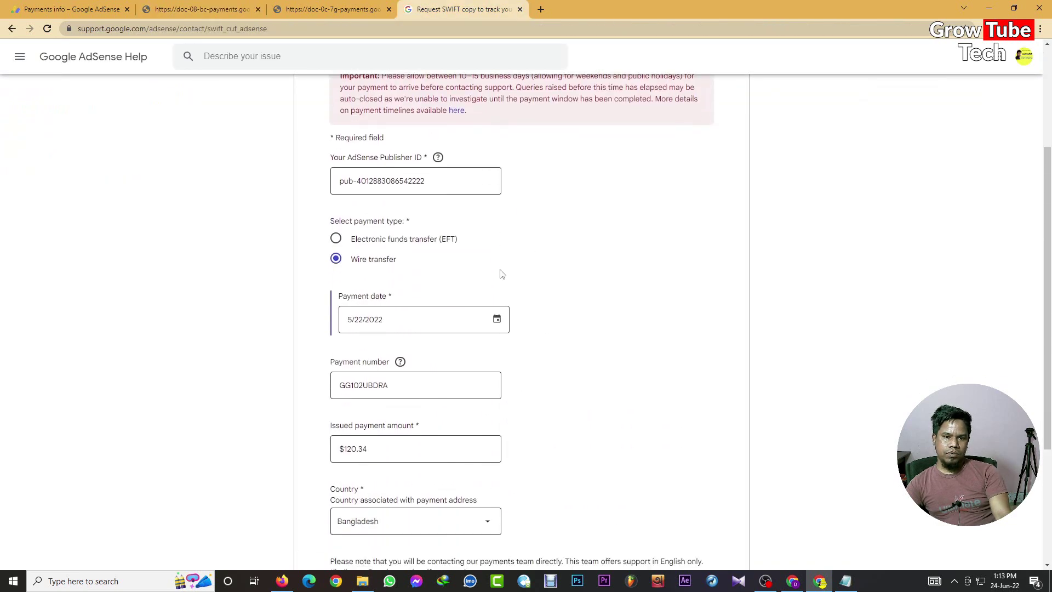
pyautogui.scroll(-3, 573, 336)
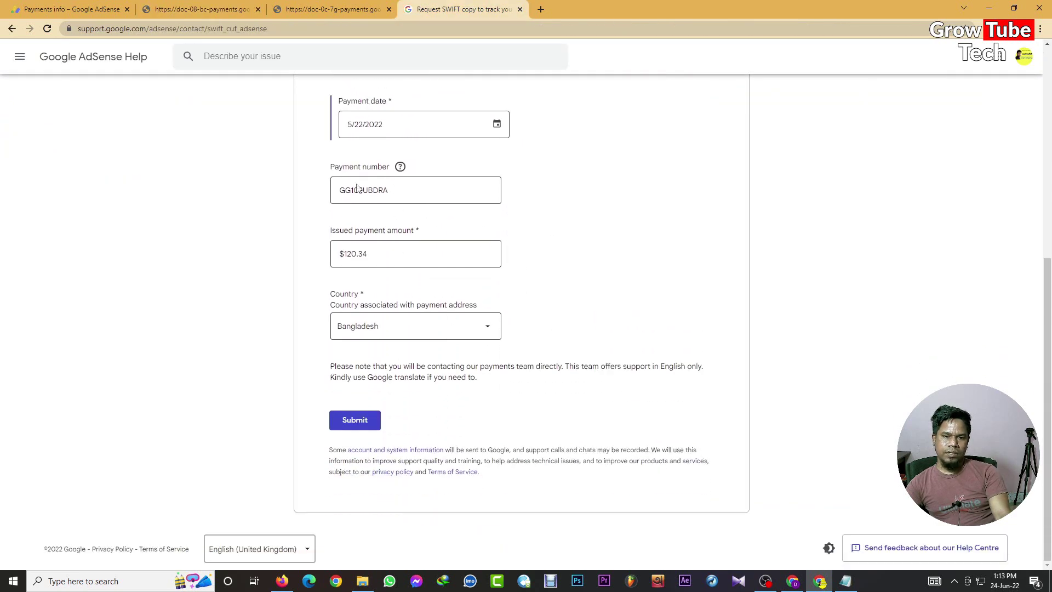
pyautogui.press('Return')
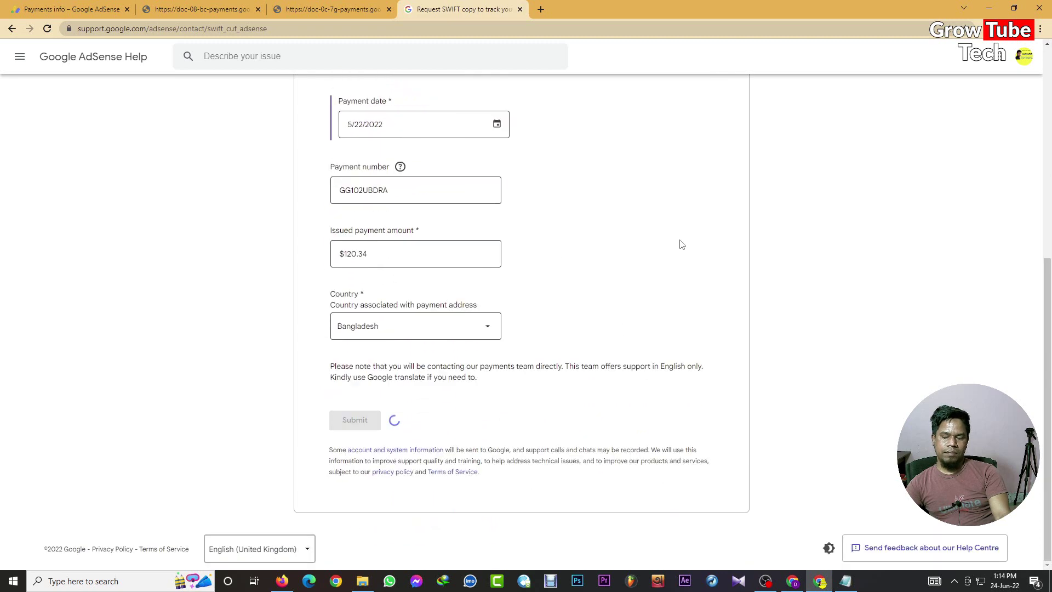
# Step: Read the message on the page that follows the submitted request
pyautogui.moveTo(445, 200); pyautogui.dragTo(615, 198)
pyautogui.moveTo(383, 317); pyautogui.dragTo(399, 324)
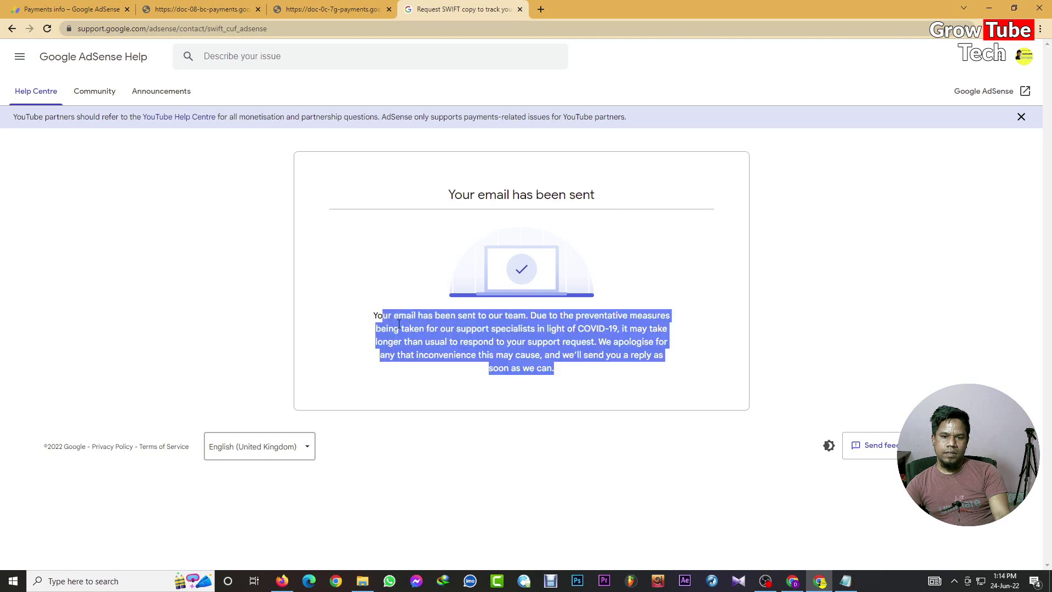
pyautogui.click(471, 328)
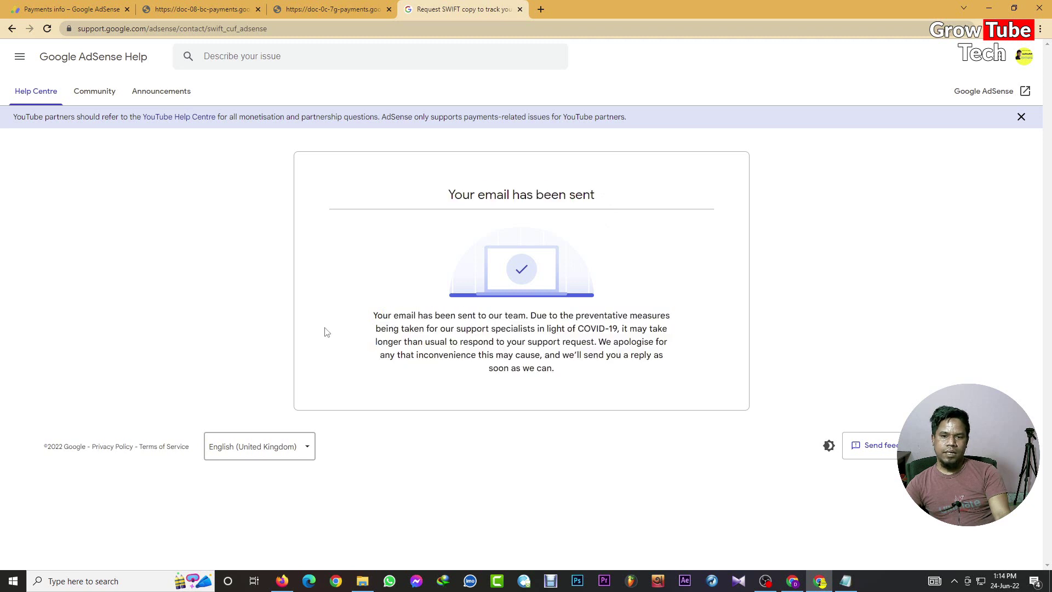
pyautogui.moveTo(506, 259); pyautogui.dragTo(710, 377)
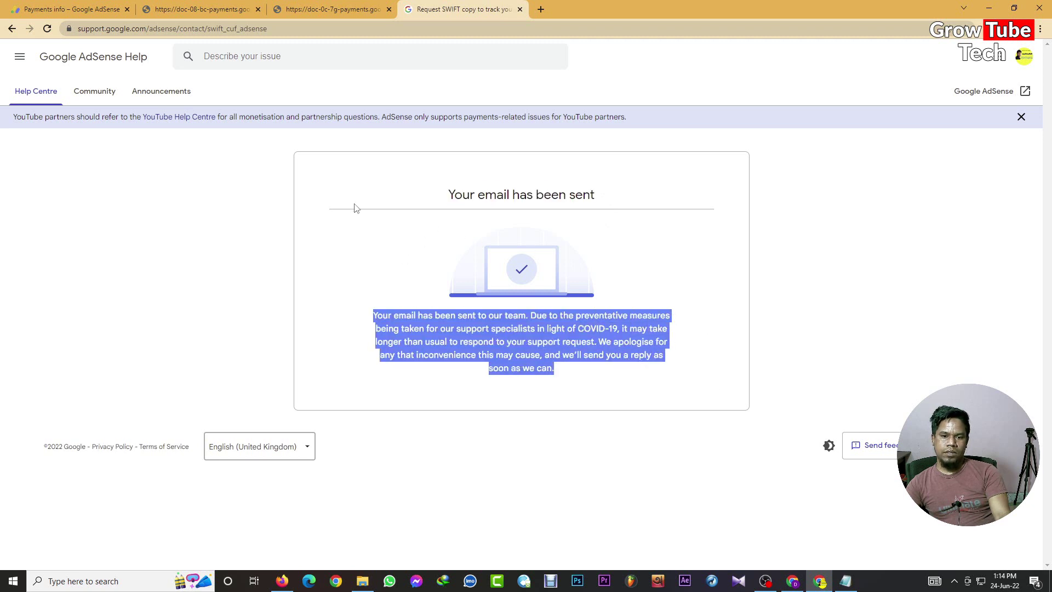
pyautogui.click(531, 355)
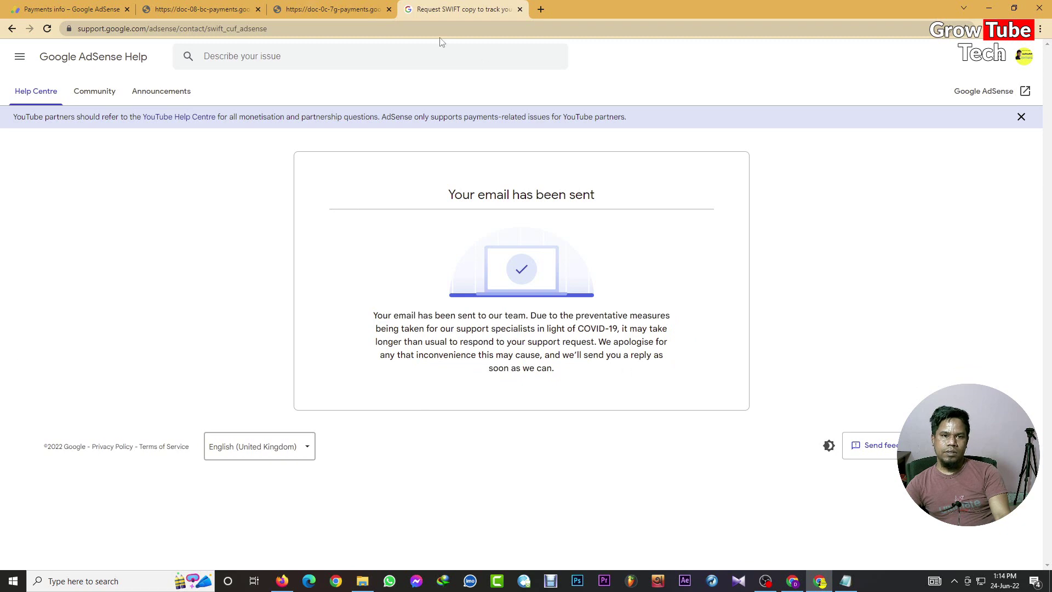
# Step: Open the Gmail inbox in a new tab and read the "Re: We are working on it" email from Google
pyautogui.click(541, 9)
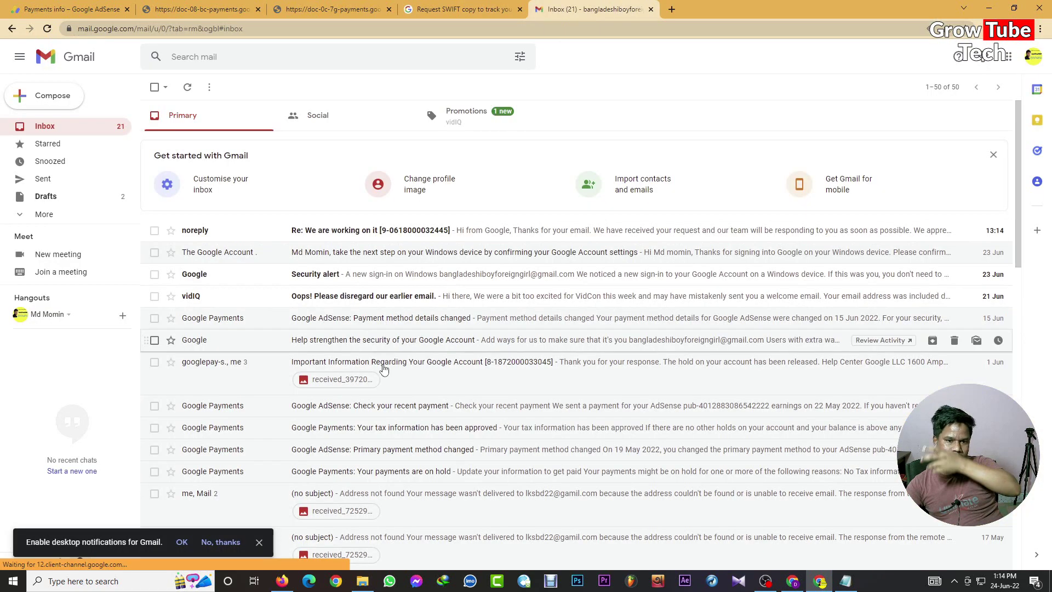
pyautogui.click(388, 232)
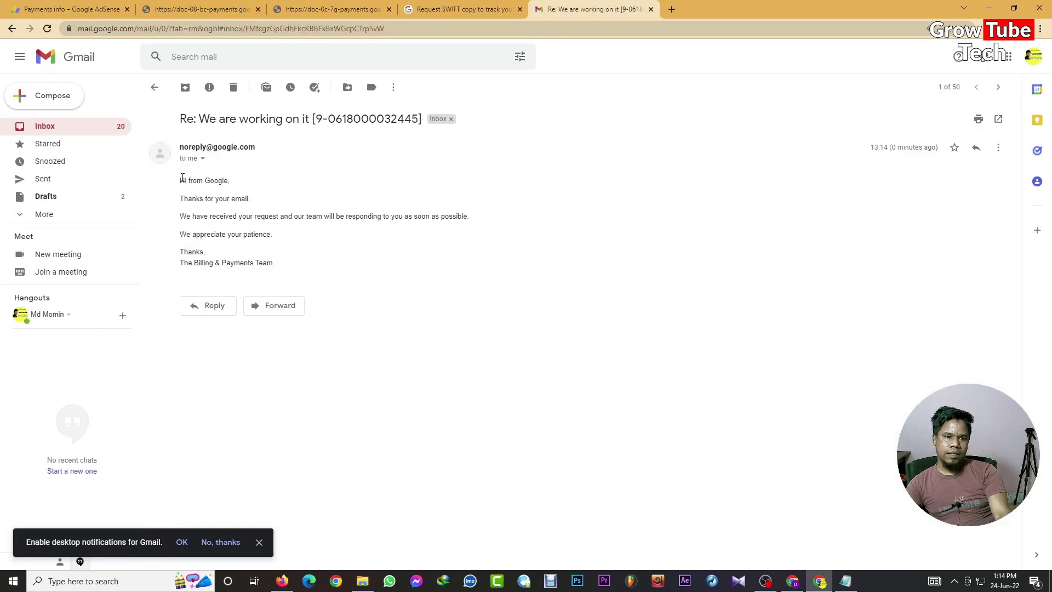
pyautogui.moveTo(182, 178); pyautogui.dragTo(308, 182)
pyautogui.click(184, 193)
pyautogui.moveTo(229, 217); pyautogui.dragTo(294, 218)
pyautogui.click(311, 232)
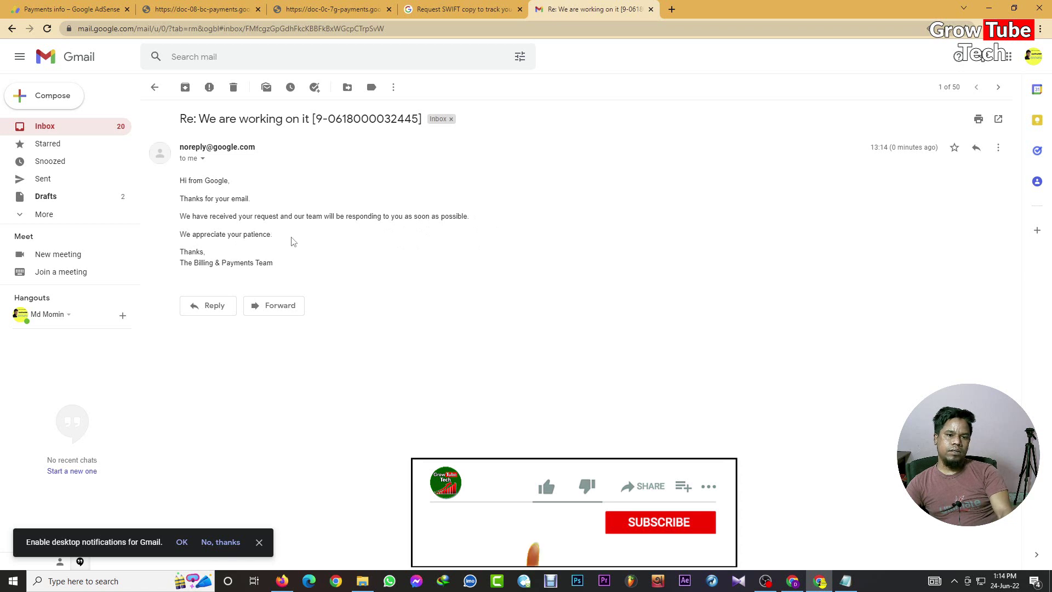
pyautogui.doubleClick(185, 250)
pyautogui.moveTo(174, 263); pyautogui.dragTo(302, 267)
pyautogui.click(261, 263)
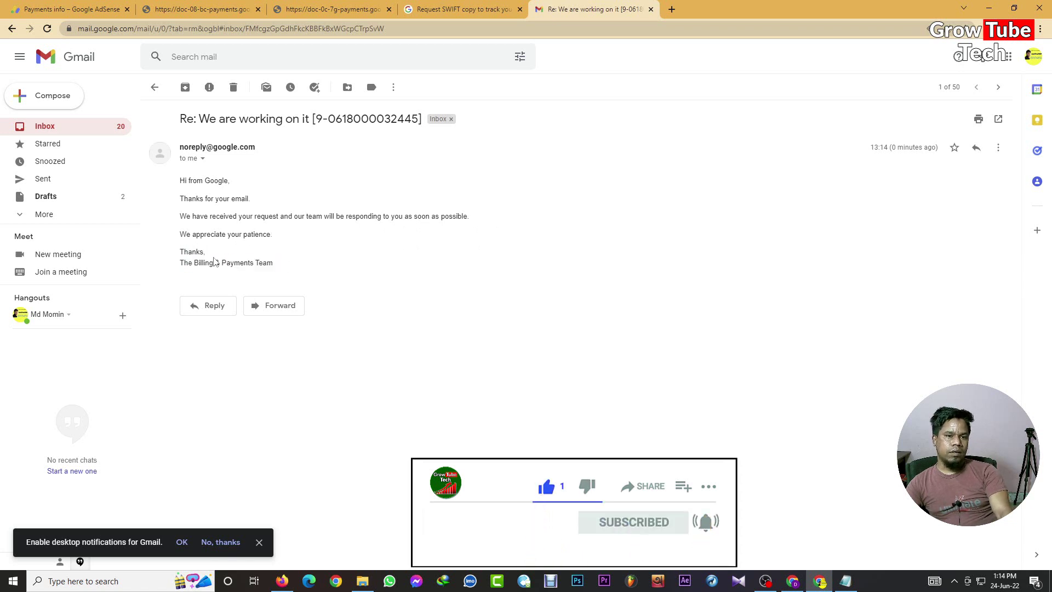
pyautogui.moveTo(192, 262); pyautogui.dragTo(197, 251)
pyautogui.click(294, 267)
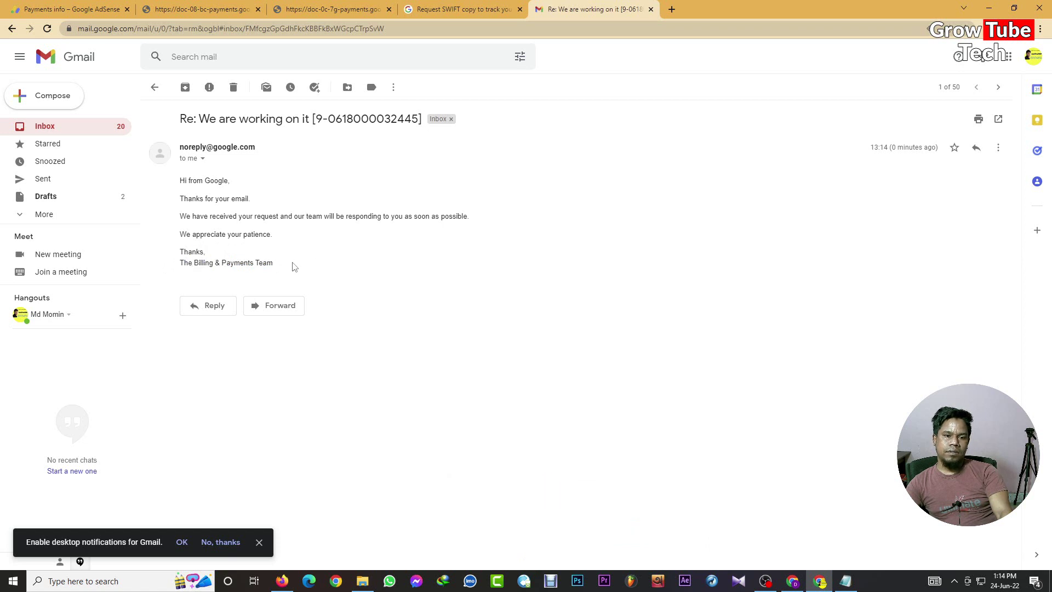
pyautogui.moveTo(181, 181); pyautogui.dragTo(323, 266)
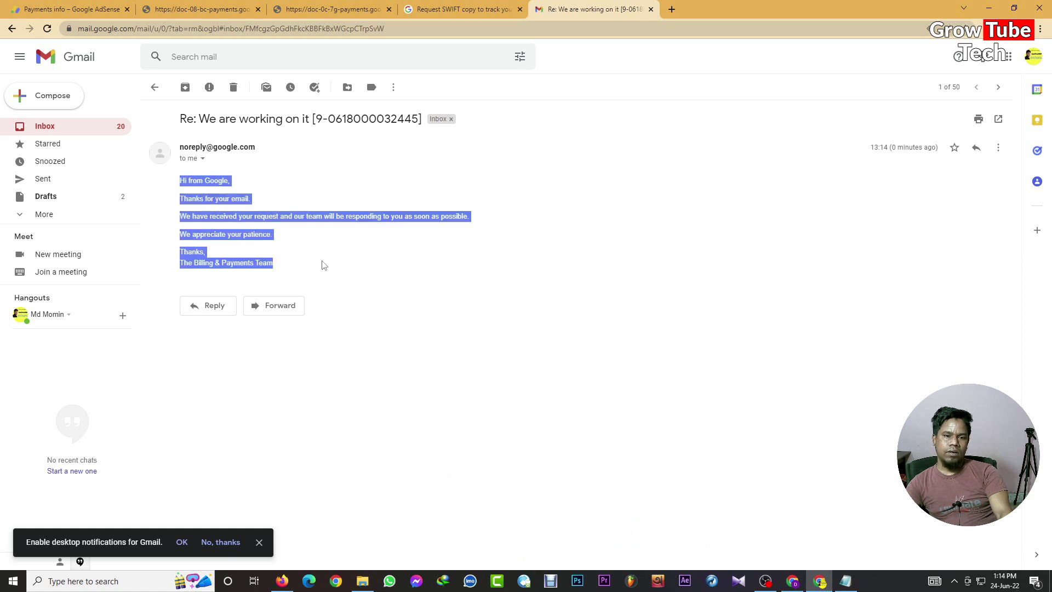
pyautogui.click(342, 268)
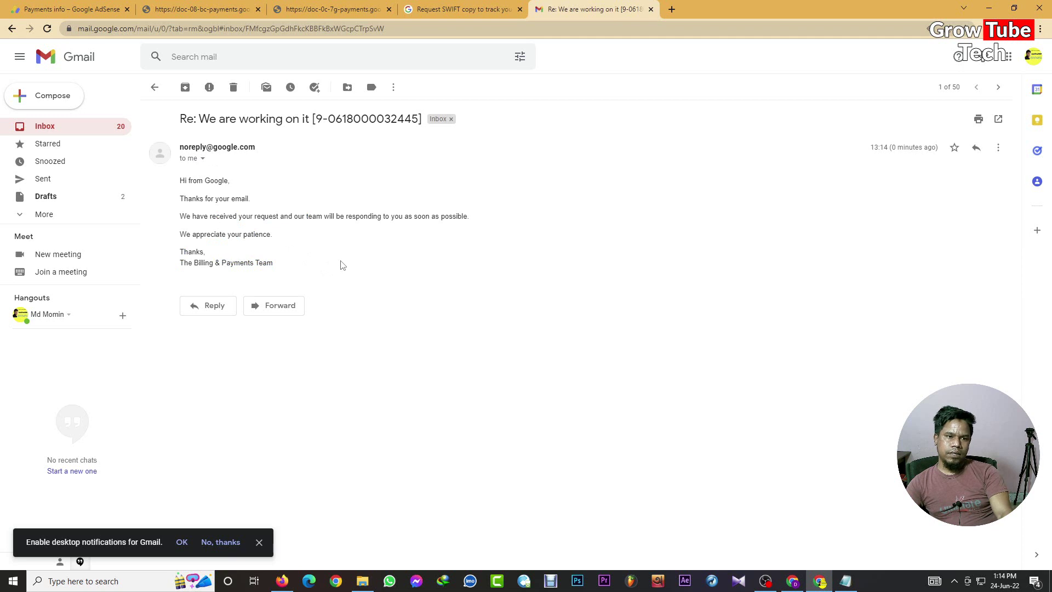
# Step: Go back to the submitted SWIFT request page and review its full message
pyautogui.hotkey('ctrl', 'shift', 'Tab')
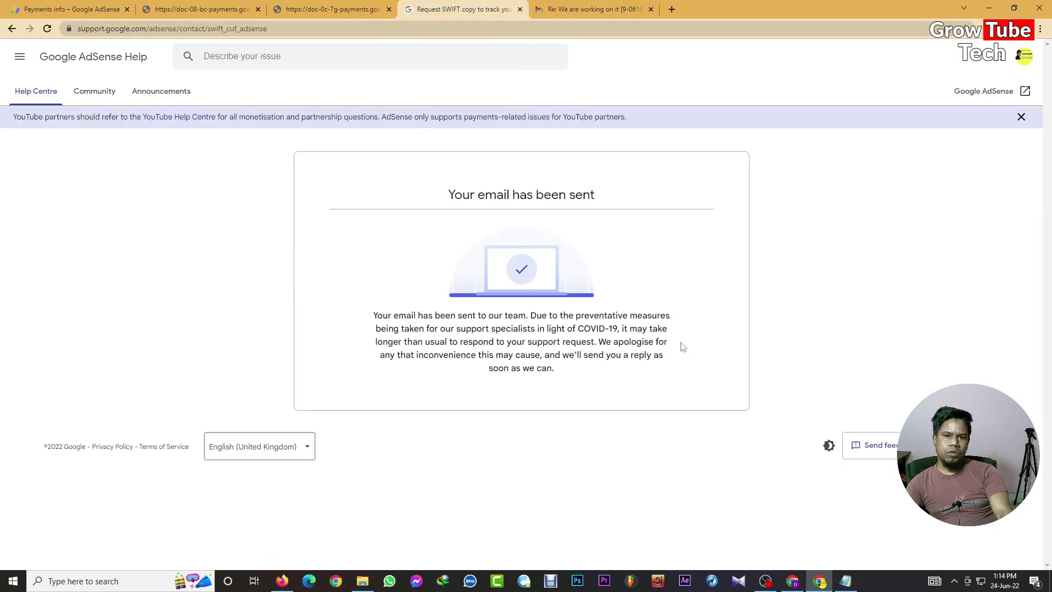
pyautogui.moveTo(351, 188); pyautogui.dragTo(700, 390)
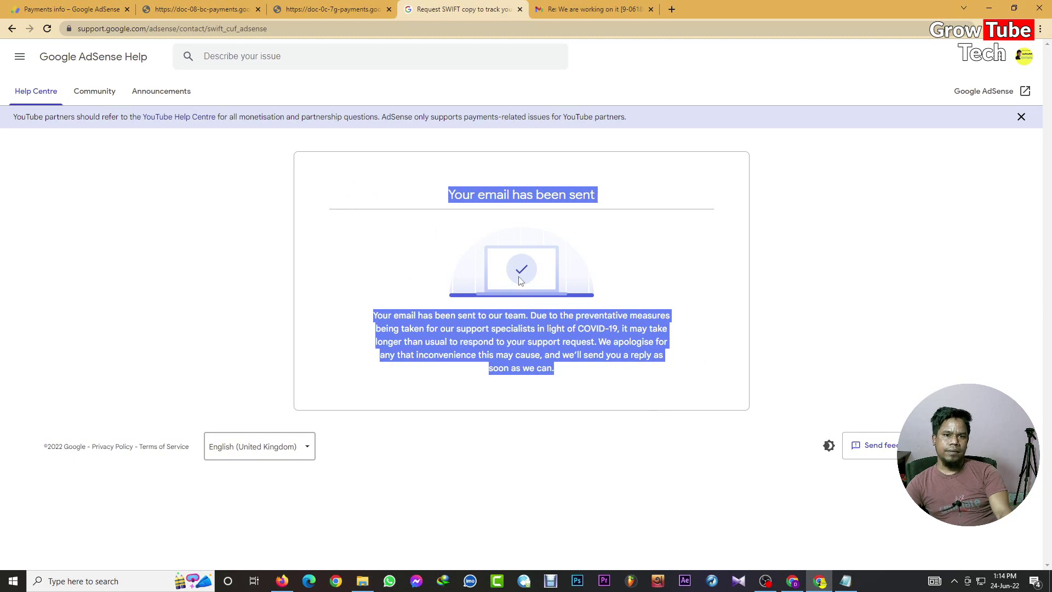
pyautogui.click(520, 256)
# Step: Reopen Google's reply from the Gmail inbox, reread its text, and return to the SWIFT request page
pyautogui.click(592, 9)
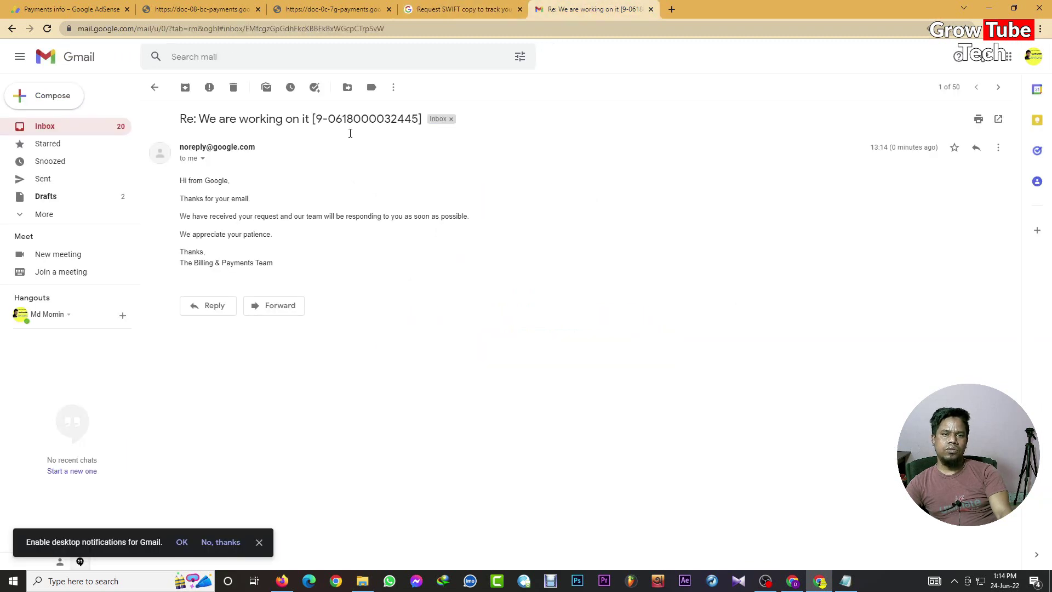
pyautogui.click(81, 128)
pyautogui.click(307, 228)
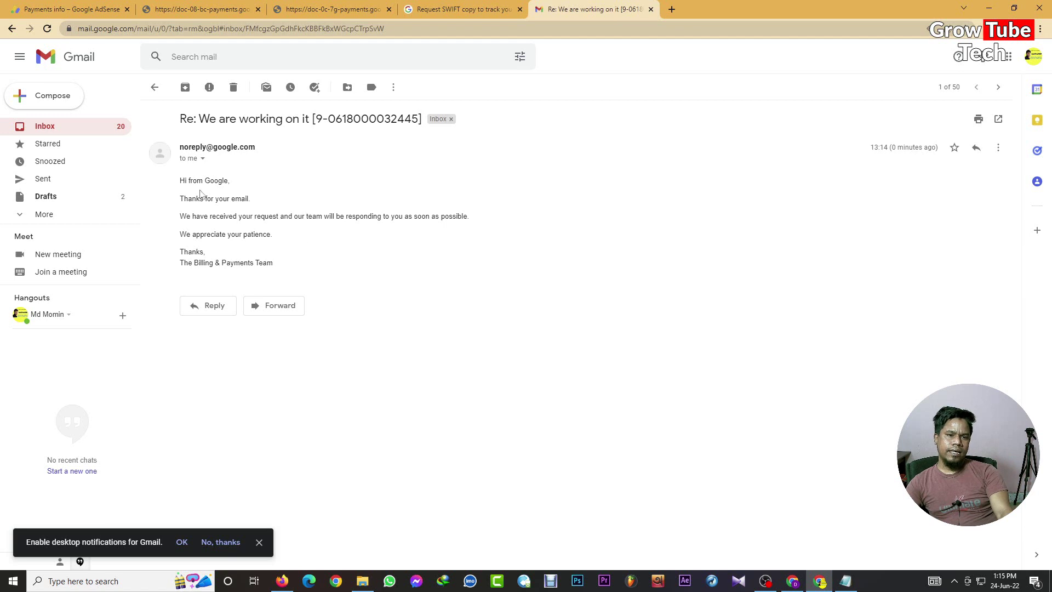
pyautogui.moveTo(176, 188); pyautogui.dragTo(367, 285)
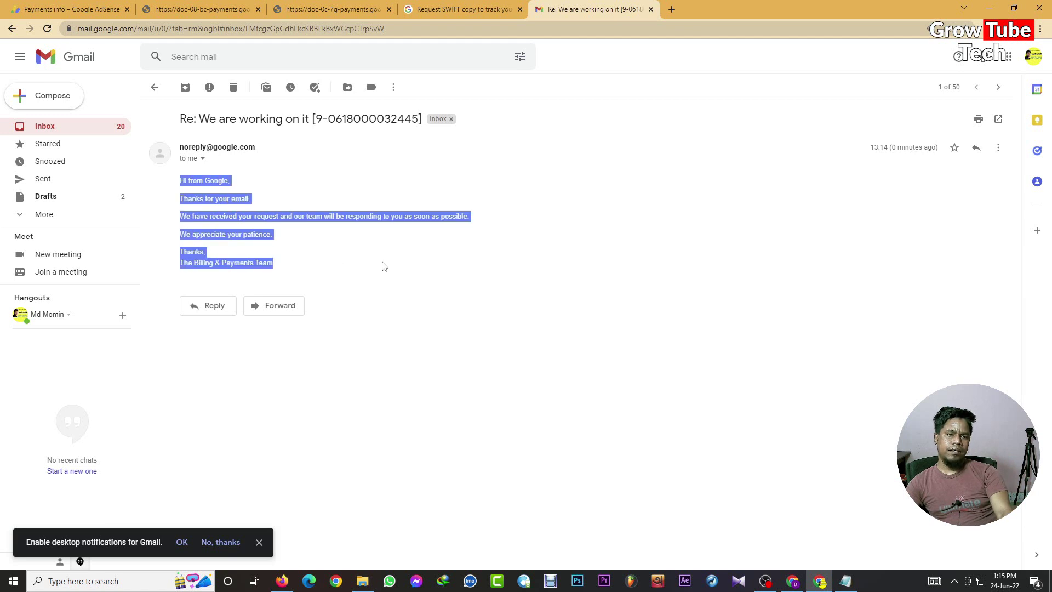
pyautogui.click(241, 236)
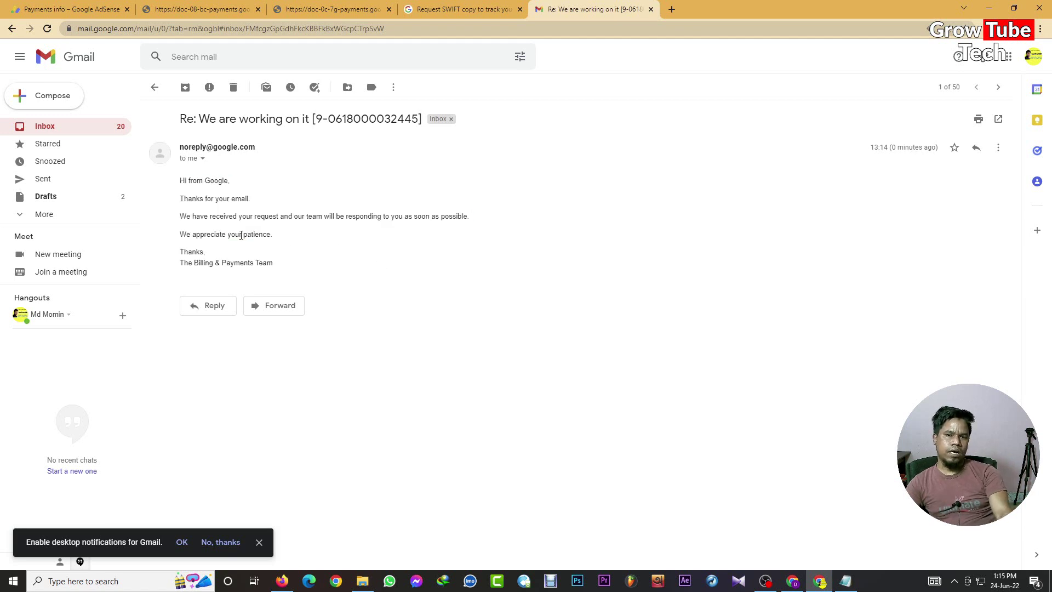
pyautogui.click(465, 5)
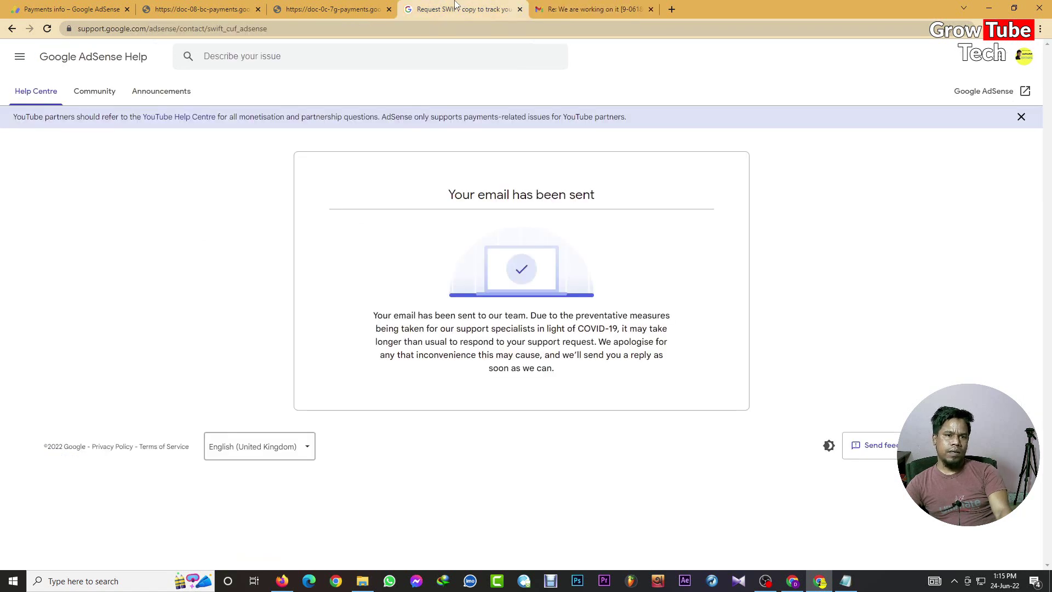
pyautogui.click(325, 5)
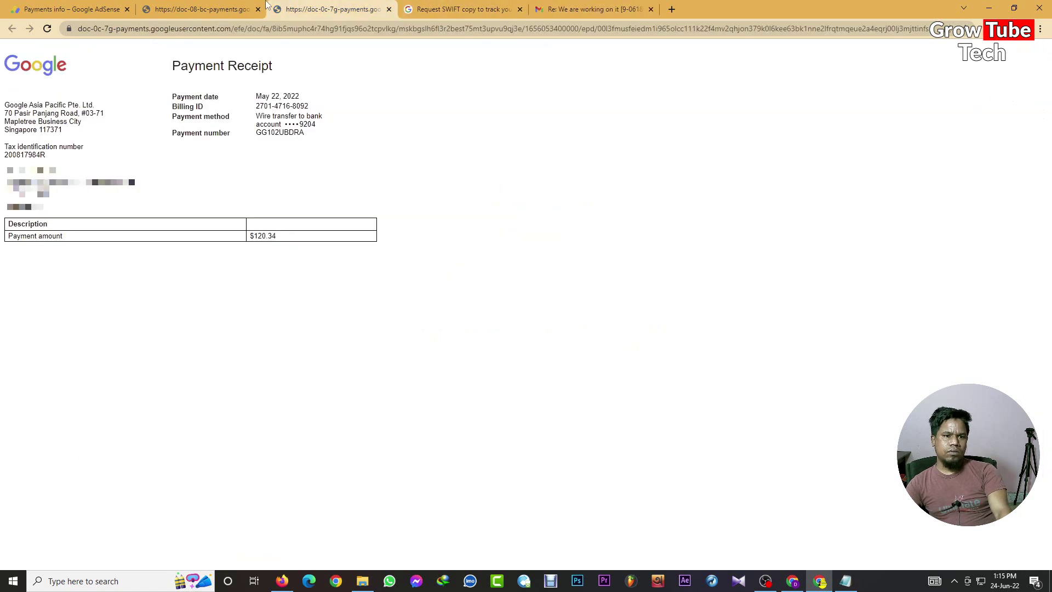
pyautogui.click(209, 4)
pyautogui.click(337, 8)
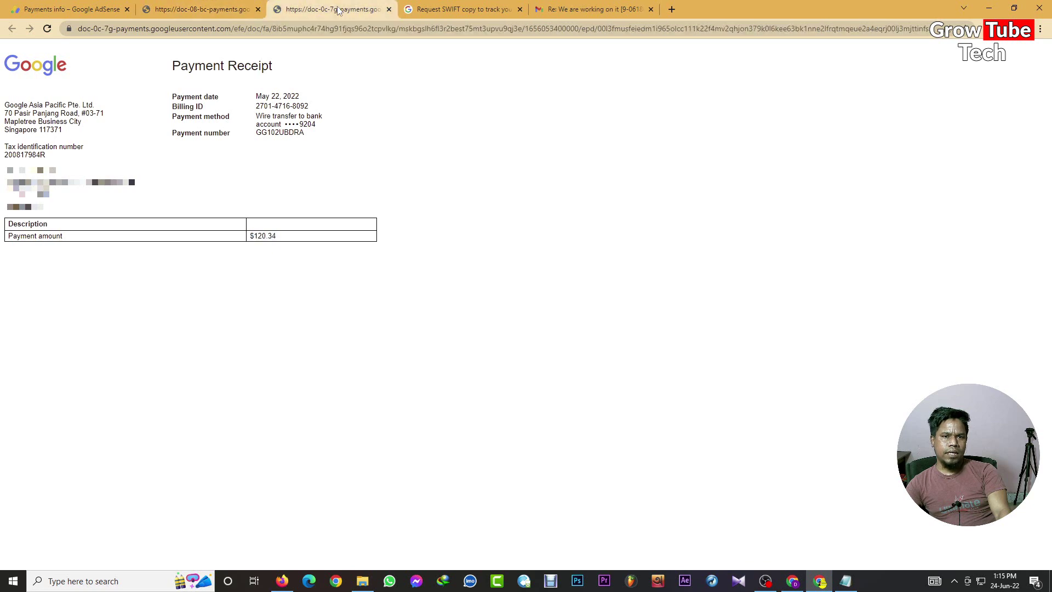
pyautogui.click(438, 7)
pyautogui.click(582, 6)
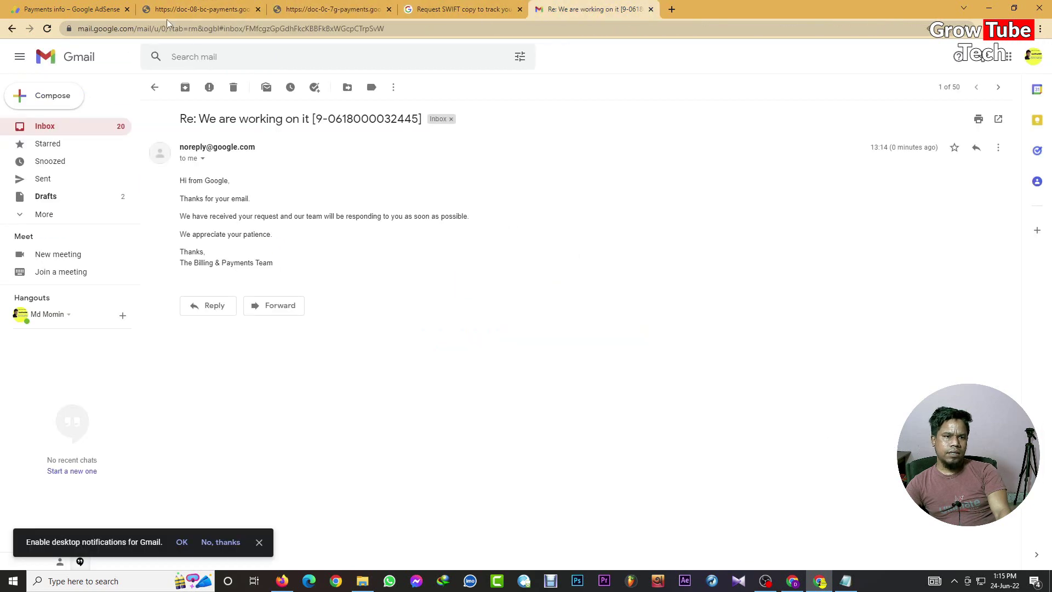
pyautogui.click(166, 12)
pyautogui.click(591, 5)
# Step: Open the "Re: We are working on it" thread from the Gmail inbox and read Google's first acknowledgement message
pyautogui.click(76, 130)
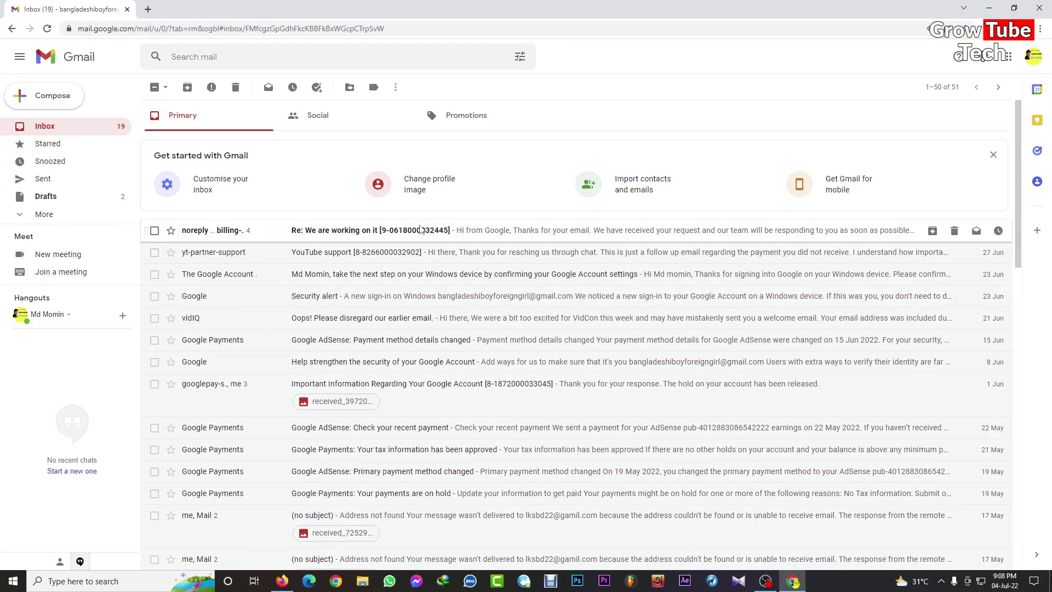
pyautogui.click(412, 230)
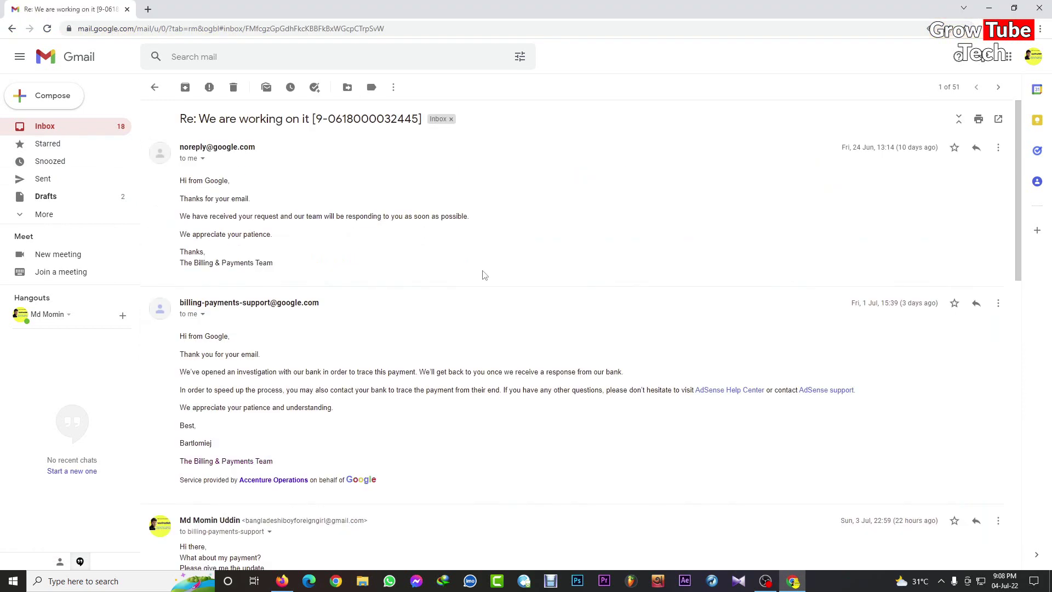
pyautogui.moveTo(188, 181); pyautogui.dragTo(300, 249)
pyautogui.click(371, 270)
# Step: Read the billing team's message about the bank investigation and the follow-up sent asking for a payment update
pyautogui.scroll(-3, 324, 261)
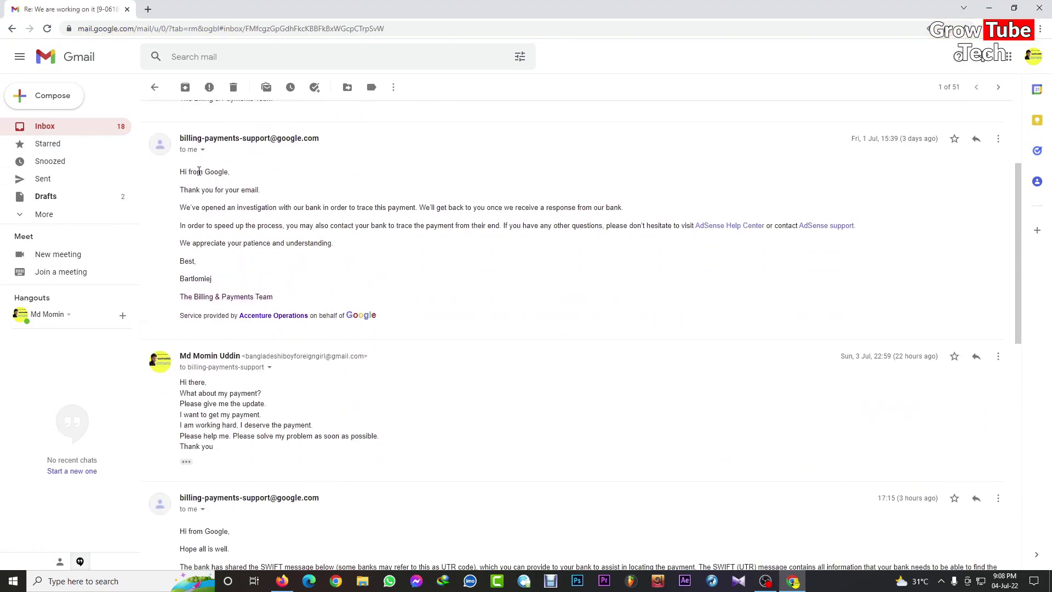
pyautogui.moveTo(208, 178); pyautogui.dragTo(353, 294)
pyautogui.click(499, 296)
pyautogui.scroll(-3, 504, 294)
pyautogui.moveTo(186, 219); pyautogui.dragTo(326, 289)
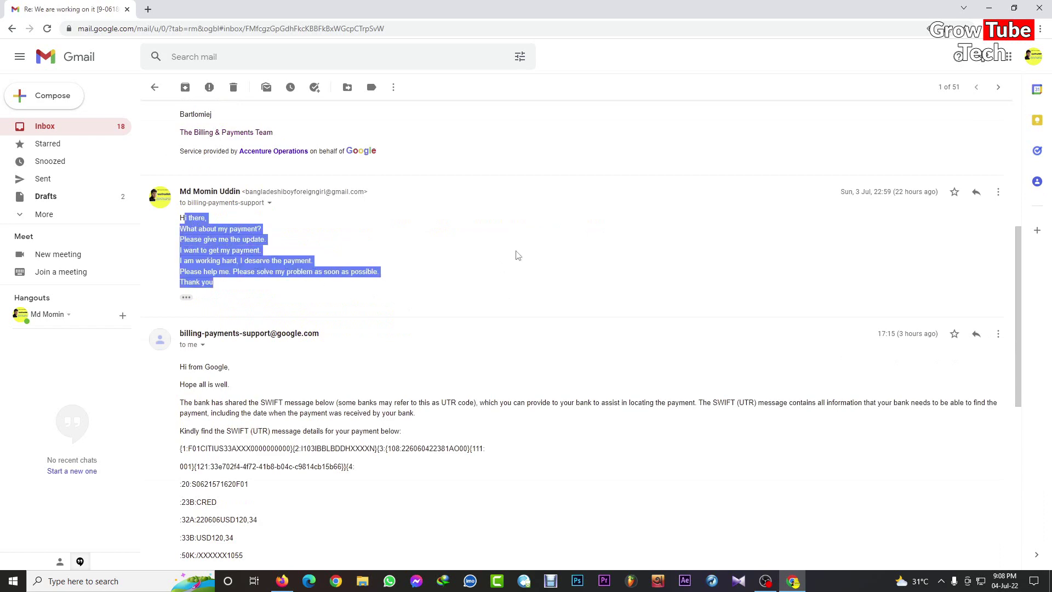
pyautogui.click(559, 324)
# Step: Read the opening paragraphs of the latest billing support reply, which introduce the bank's SWIFT (UTR) message
pyautogui.scroll(-3, 225, 241)
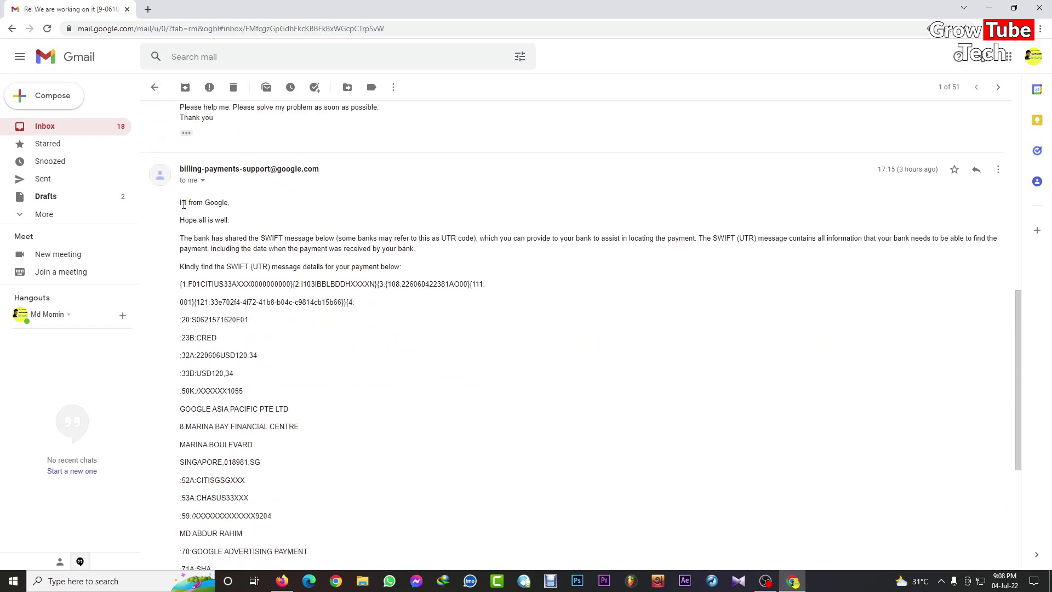
pyautogui.moveTo(183, 204); pyautogui.dragTo(372, 204)
pyautogui.click(373, 204)
pyautogui.moveTo(192, 221); pyautogui.dragTo(231, 221)
pyautogui.click(202, 251)
pyautogui.moveTo(265, 236); pyautogui.dragTo(363, 240)
pyautogui.click(387, 248)
pyautogui.scroll(-2, 566, 298)
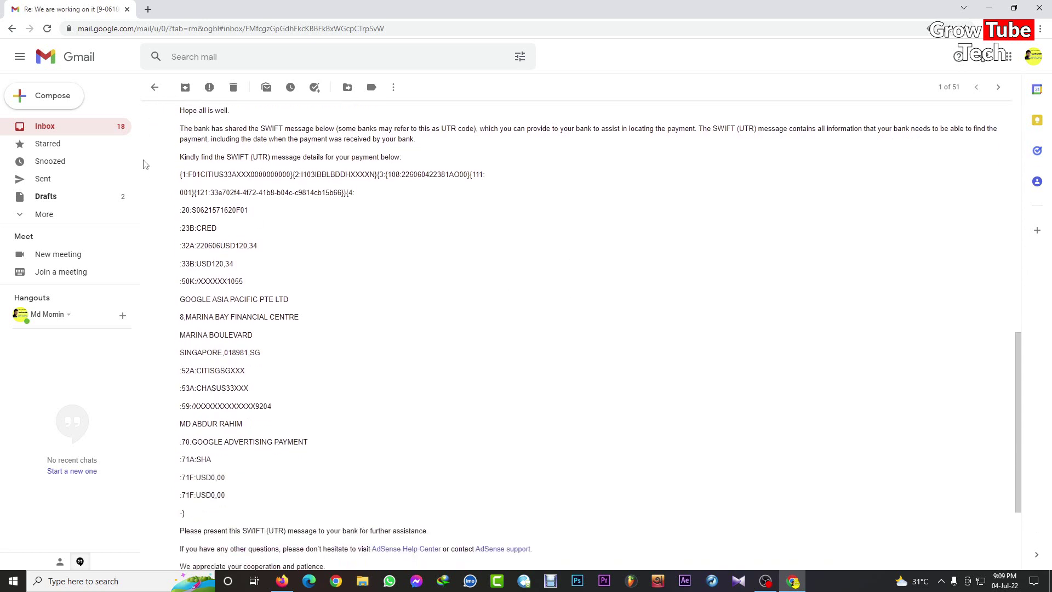
# Step: Examine the SWIFT (UTR) message details from the introductory line through the :33B payment amount
pyautogui.moveTo(186, 159); pyautogui.dragTo(464, 161)
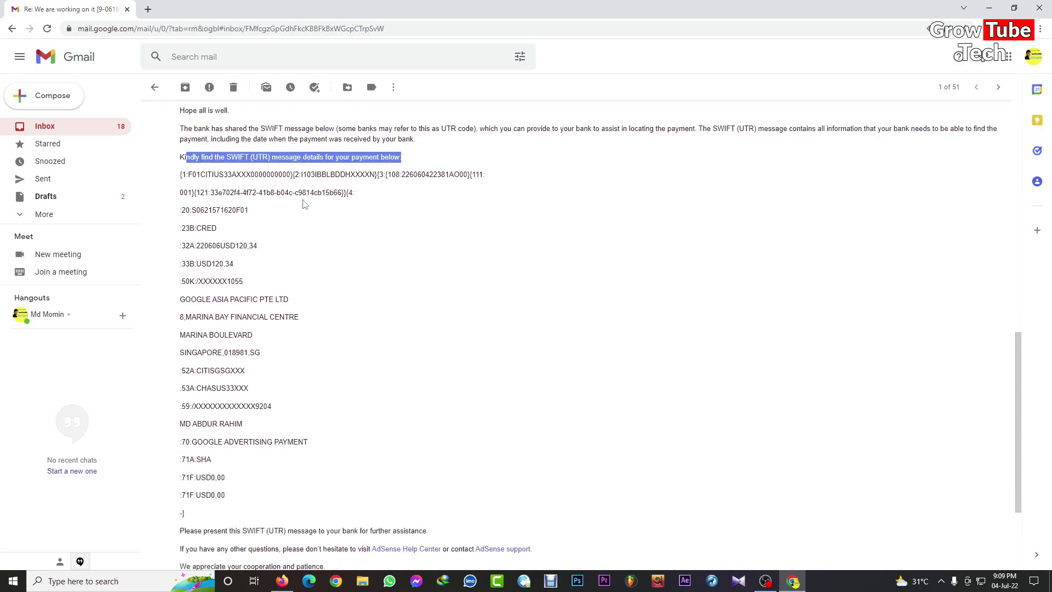
pyautogui.tripleClick(187, 175)
pyautogui.click(493, 242)
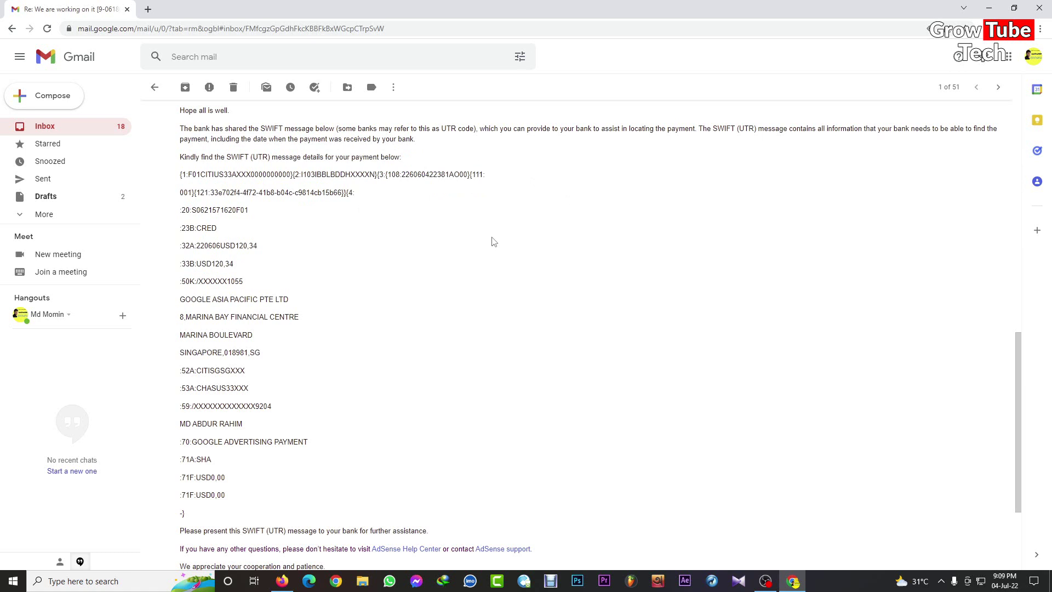
pyautogui.tripleClick(186, 193)
pyautogui.click(190, 230)
pyautogui.moveTo(187, 210); pyautogui.dragTo(359, 227)
pyautogui.click(268, 244)
pyautogui.doubleClick(242, 250)
pyautogui.tripleClick(214, 264)
pyautogui.click(321, 232)
# Step: Examine the sender's company name and address lines in the SWIFT message
pyautogui.tripleClick(196, 308)
pyautogui.click(368, 312)
pyautogui.moveTo(202, 318); pyautogui.dragTo(311, 325)
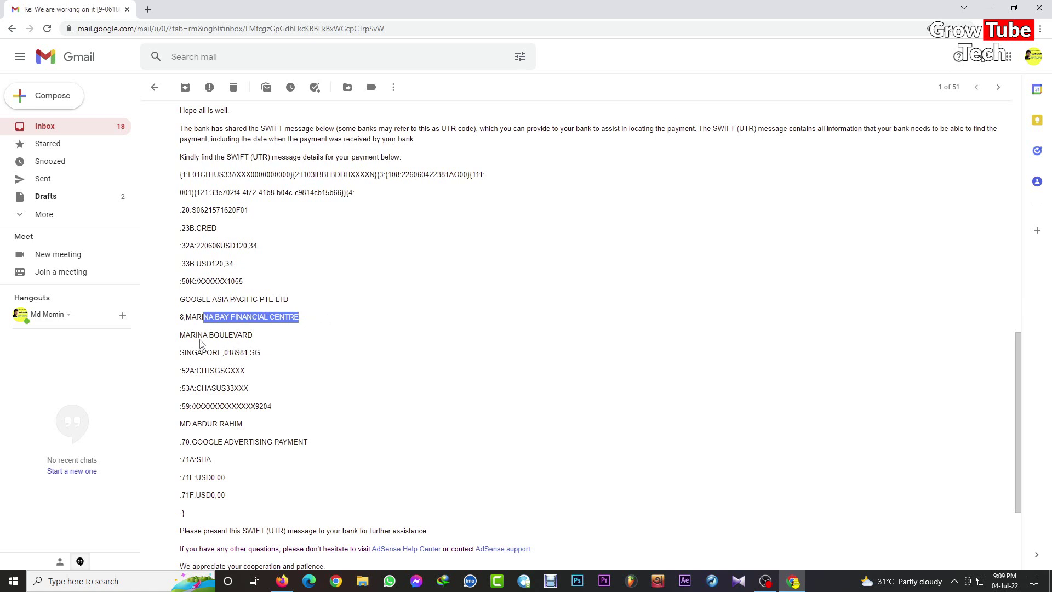
pyautogui.moveTo(206, 337); pyautogui.dragTo(299, 344)
pyautogui.click(183, 357)
pyautogui.scroll(-1, 353, 343)
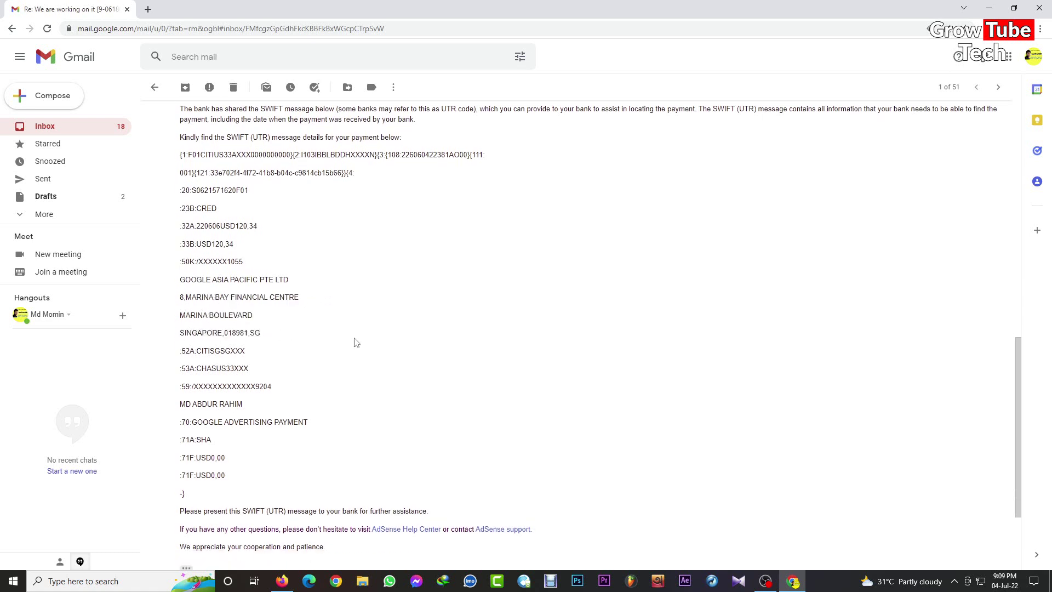
pyautogui.moveTo(201, 316); pyautogui.dragTo(243, 320)
pyautogui.click(227, 330)
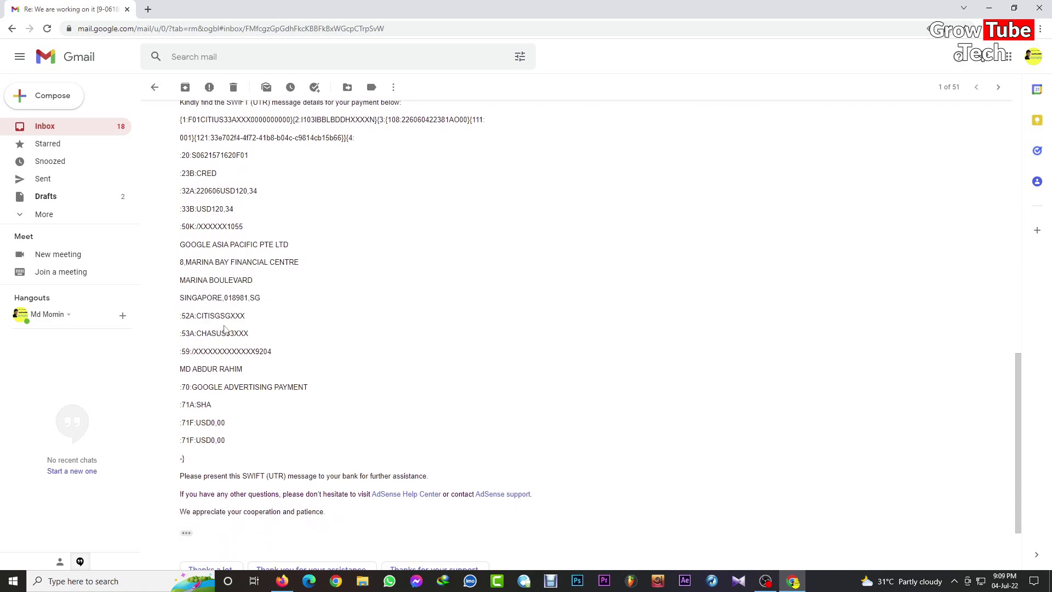
# Step: Examine the remaining SWIFT message lines, from the :53A bank code and beneficiary details to the :71F charges
pyautogui.tripleClick(227, 332)
pyautogui.doubleClick(237, 351)
pyautogui.moveTo(181, 369); pyautogui.dragTo(299, 370)
pyautogui.click(301, 370)
pyautogui.moveTo(168, 392); pyautogui.dragTo(393, 392)
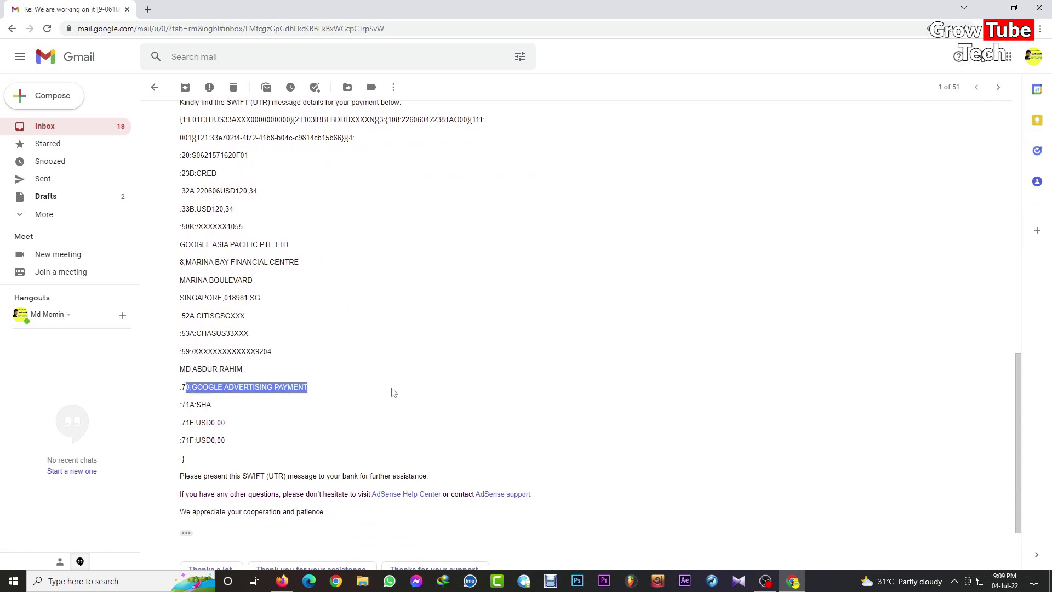
pyautogui.click(393, 393)
pyautogui.moveTo(196, 406); pyautogui.dragTo(299, 406)
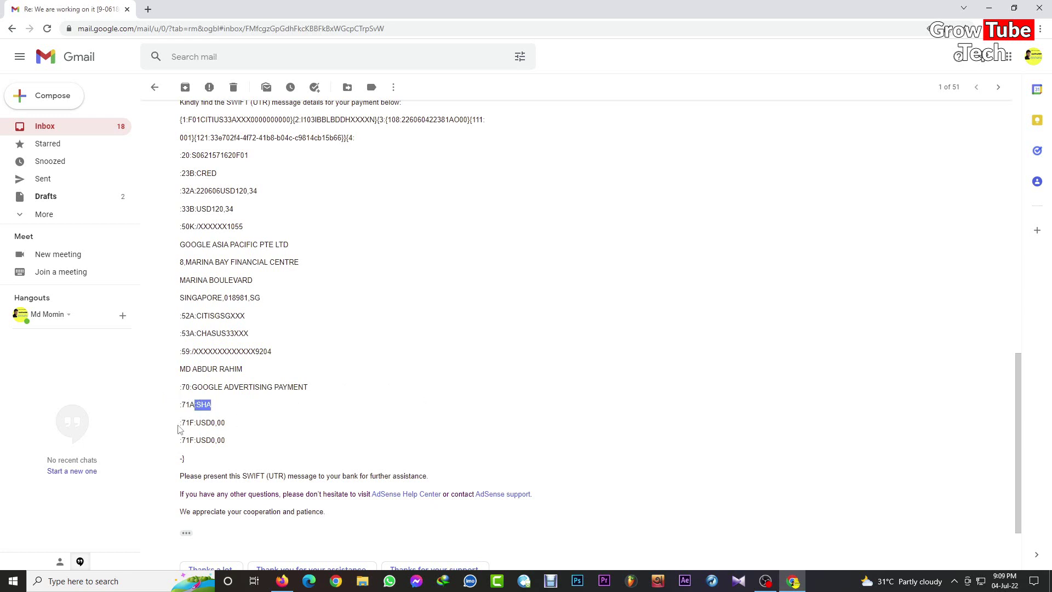
pyautogui.moveTo(180, 423); pyautogui.dragTo(291, 447)
pyautogui.click(364, 427)
# Step: Read the reply's closing instructions about presenting the SWIFT (UTR) message to the bank and contacting AdSense support
pyautogui.scroll(-2, 268, 454)
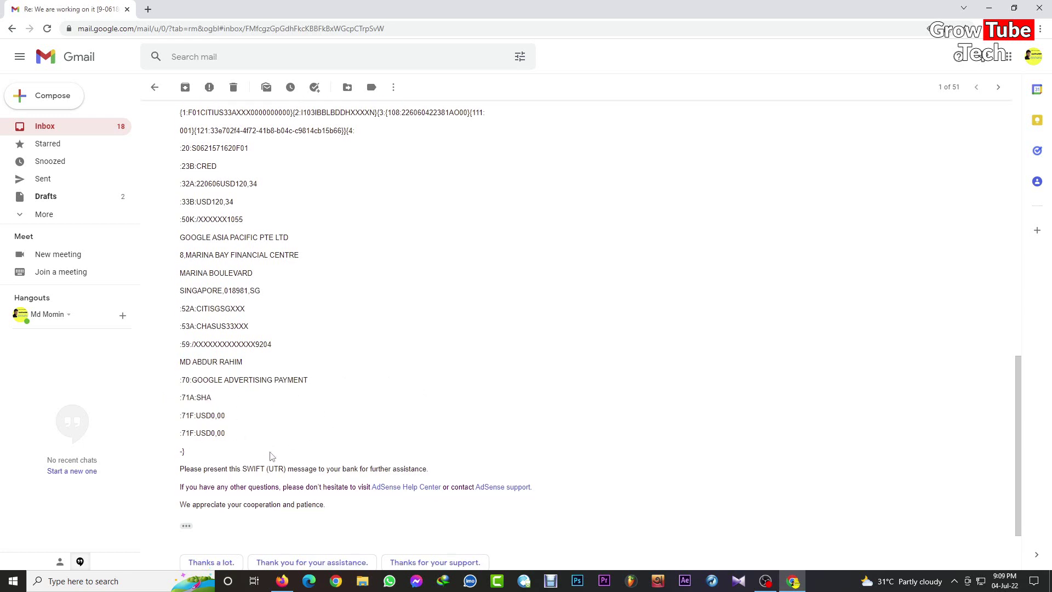
pyautogui.moveTo(181, 383); pyautogui.dragTo(439, 388)
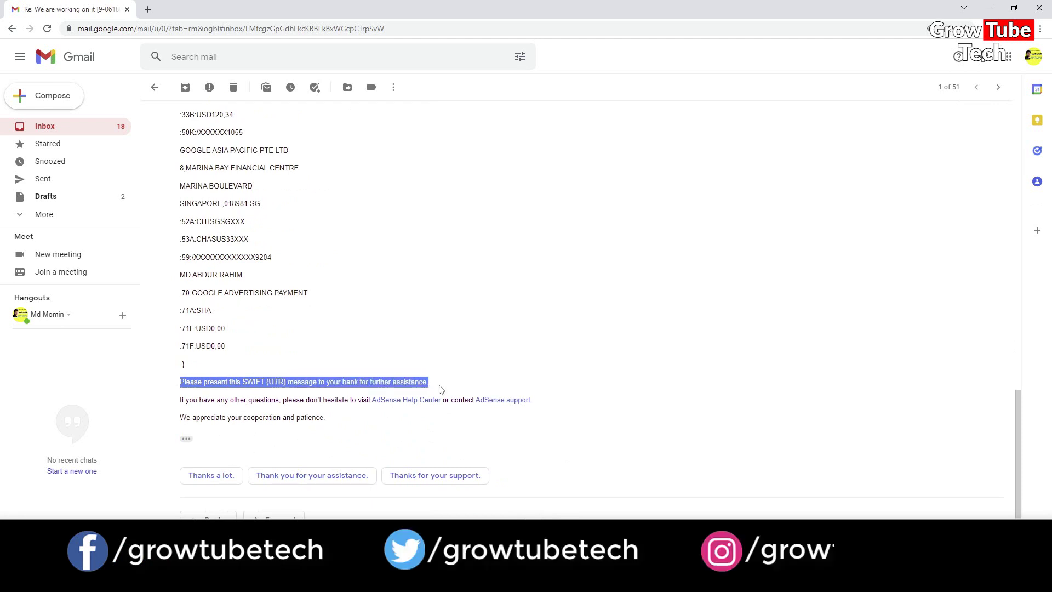
pyautogui.click(470, 386)
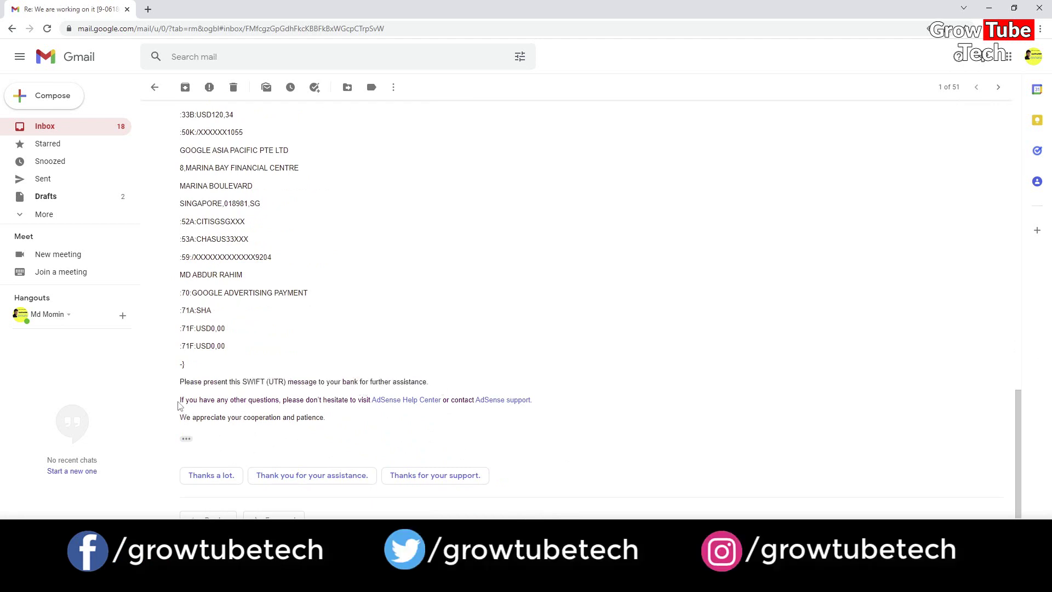
pyautogui.moveTo(179, 404); pyautogui.dragTo(564, 411)
pyautogui.click(397, 428)
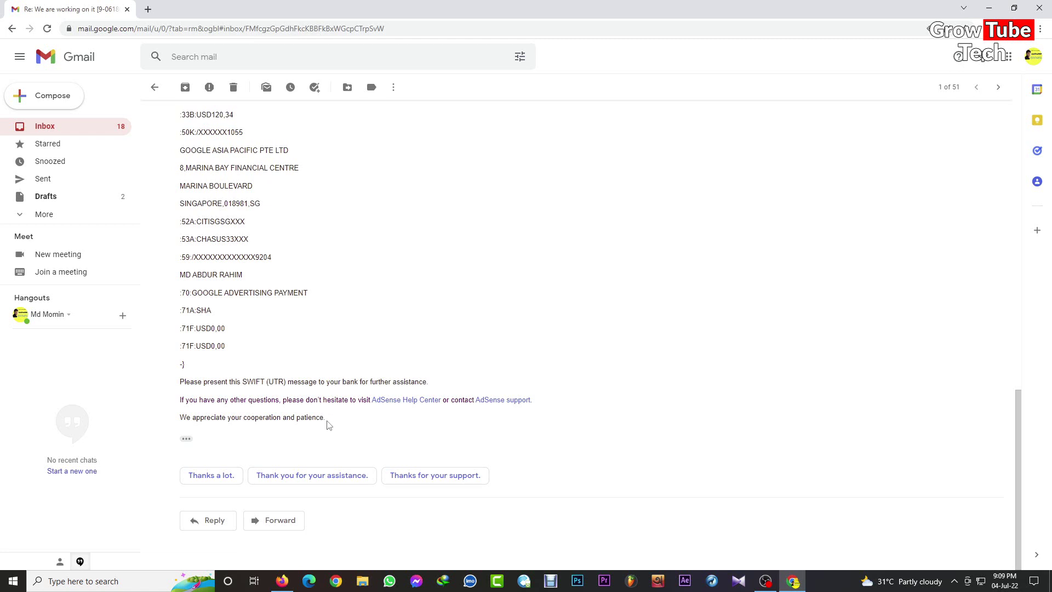
pyautogui.scroll(5, 329, 426)
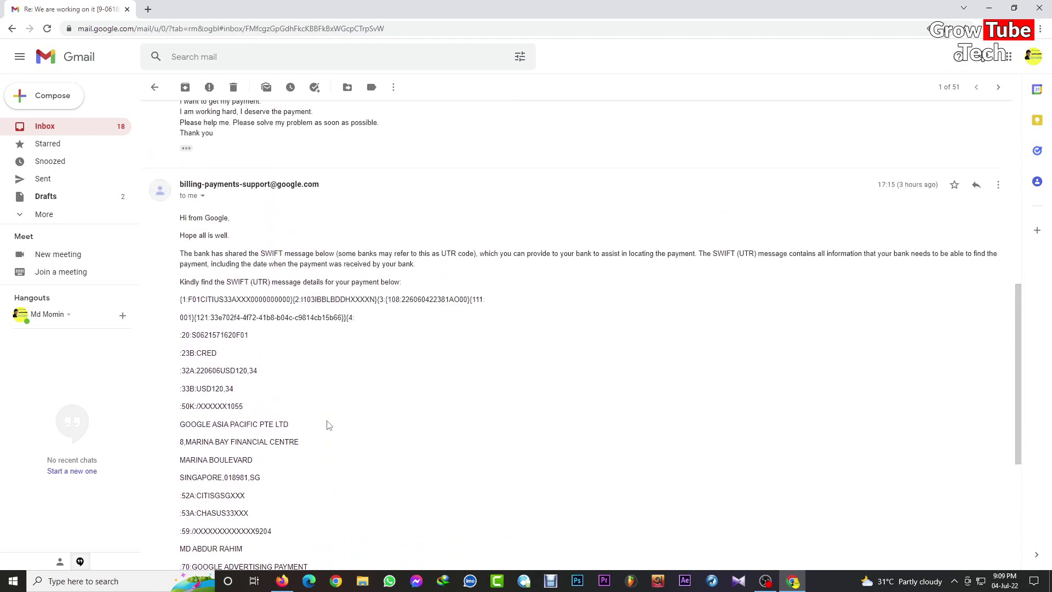
pyautogui.scroll(-3, 329, 425)
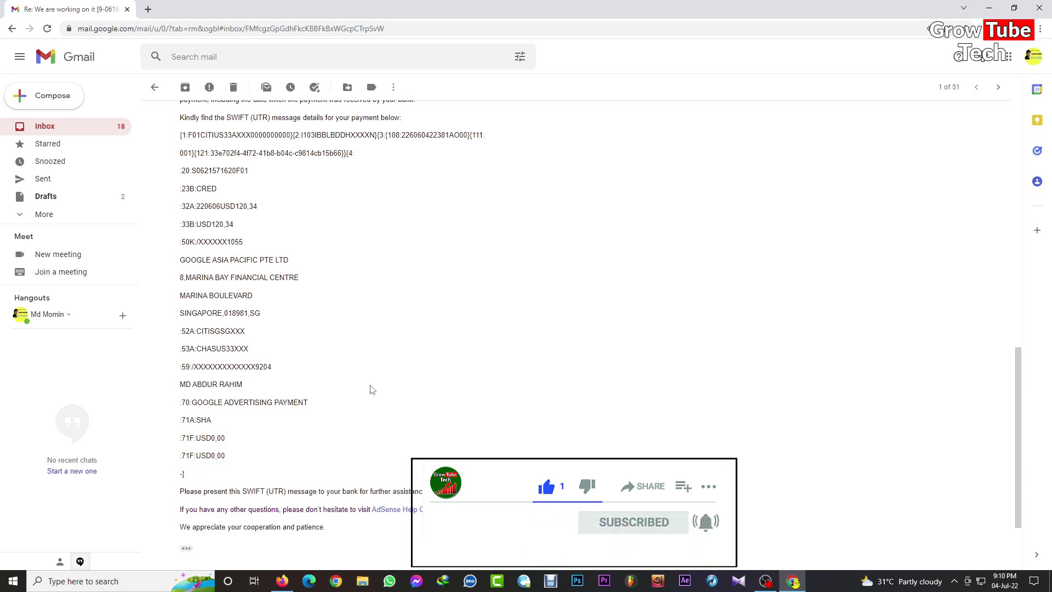
pyautogui.scroll(2, 387, 334)
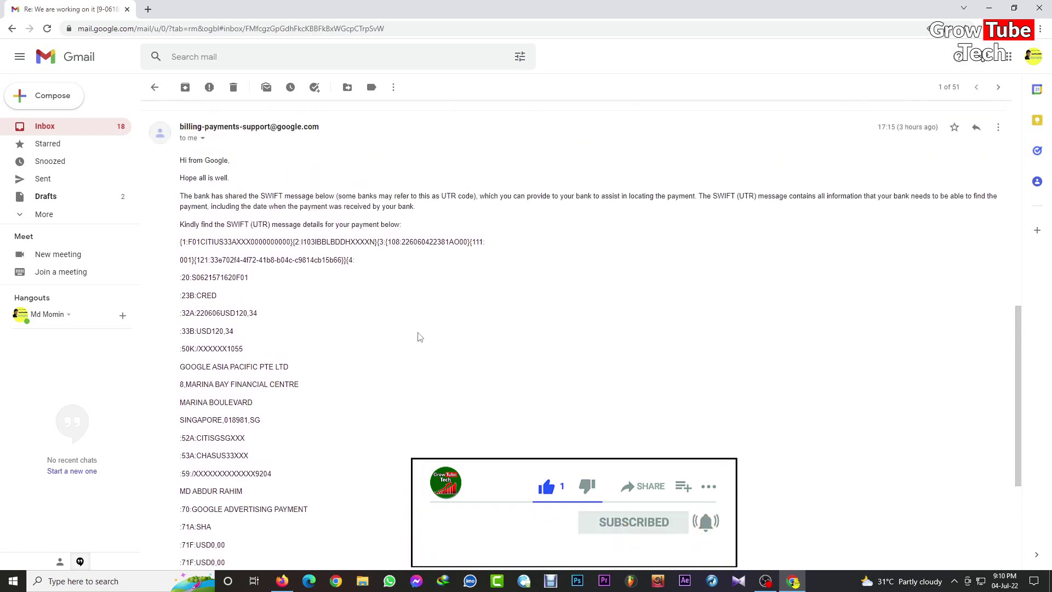